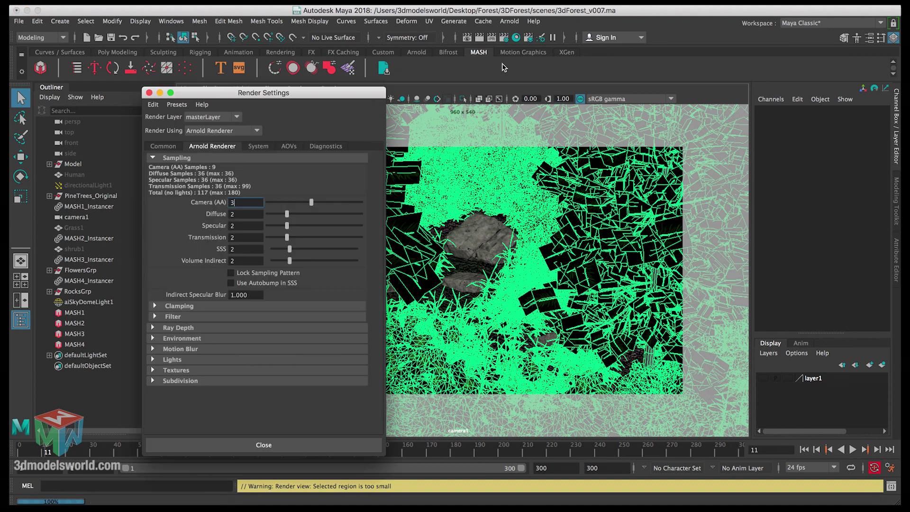
Set the render output's file name prefix to ForestRender in the common render settings.
{"action": "left_click_drag", "start_coordinate": [266, 95], "coordinate": [368, 95]}
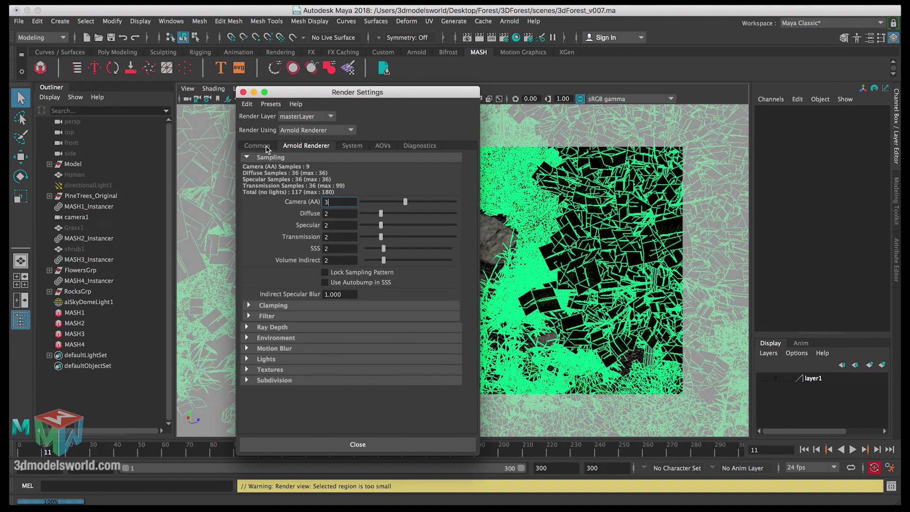
{"action": "left_click", "coordinate": [257, 145]}
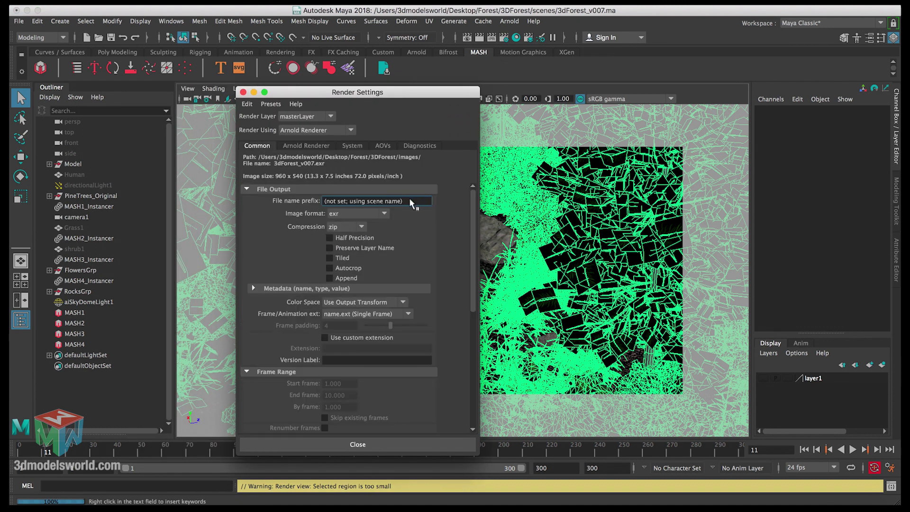
{"action": "left_click_drag", "start_coordinate": [408, 201], "coordinate": [297, 199]}
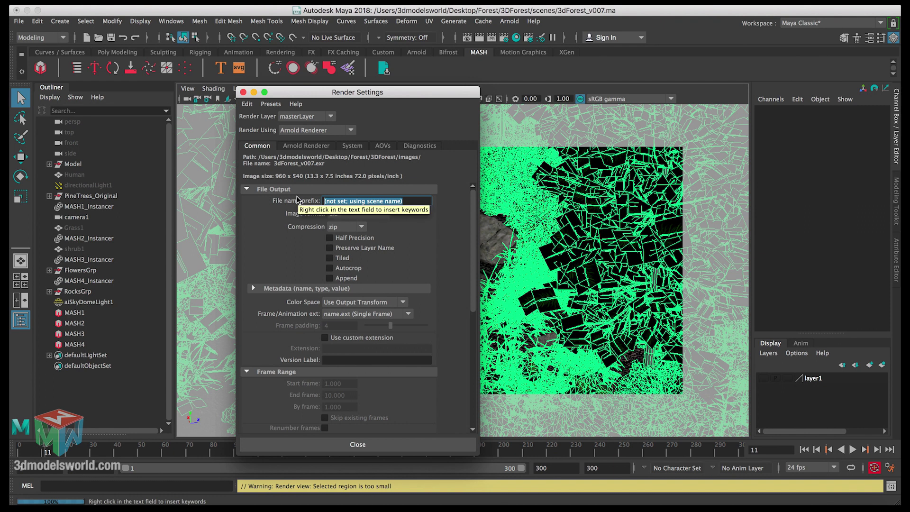
{"action": "type", "text": "ForestRender"}
{"action": "key", "text": "Return"}
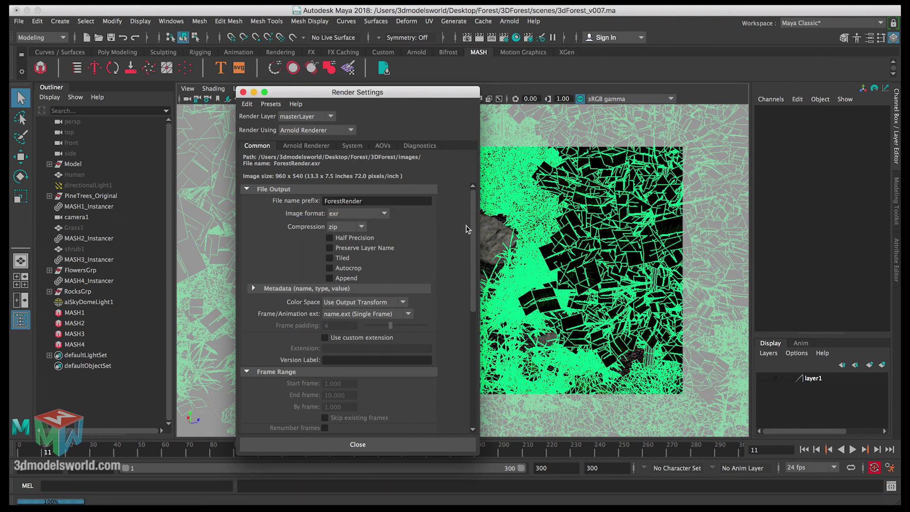
Set the output image format to png and the frame/animation naming to name_#.ext.
{"action": "scroll", "coordinate": [469, 227], "scroll_direction": "down", "scroll_amount": 1}
{"action": "scroll", "coordinate": [469, 227], "scroll_direction": "up", "scroll_amount": 1}
{"action": "left_click", "coordinate": [352, 214]}
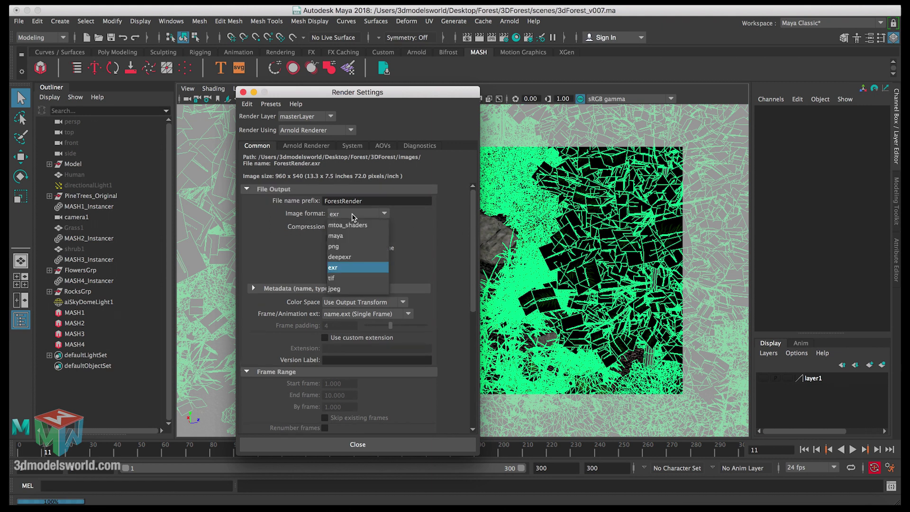
{"action": "left_click", "coordinate": [335, 246]}
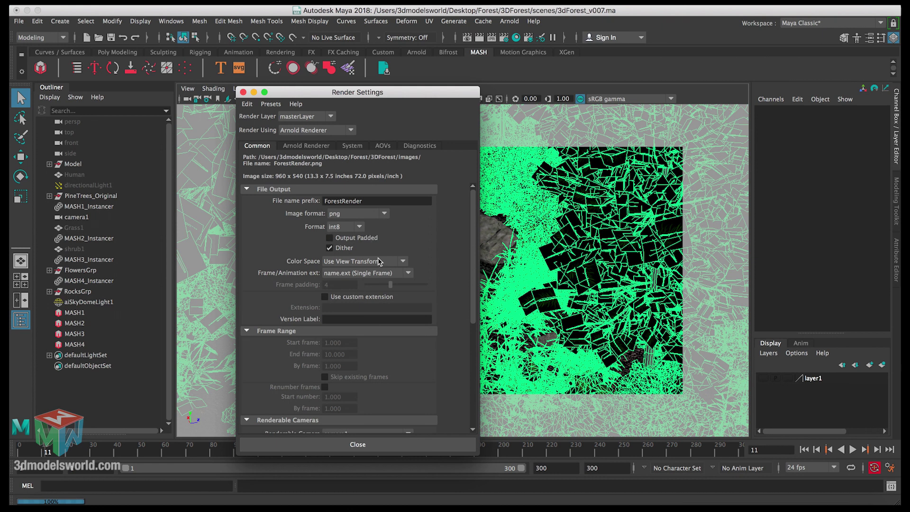
{"action": "left_click", "coordinate": [402, 274]}
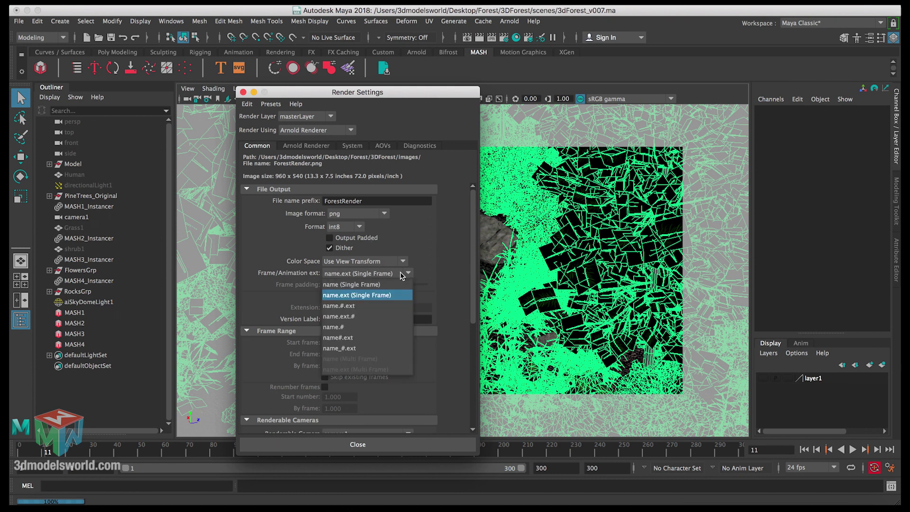
{"action": "left_click", "coordinate": [339, 348]}
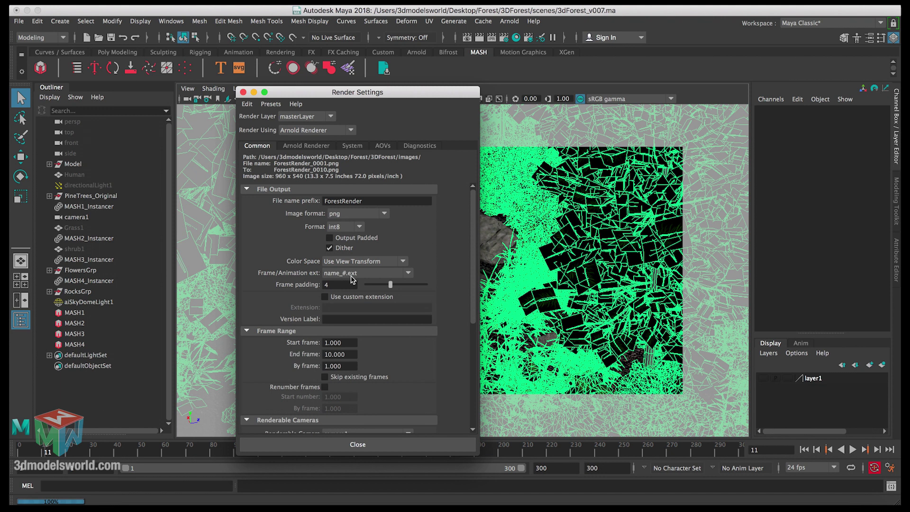
Set the end frame of the render's frame range to 300.
{"action": "double_click", "coordinate": [347, 343]}
{"action": "double_click", "coordinate": [351, 354]}
{"action": "type", "text": "300"}
{"action": "key", "text": "Return"}
Enable Maintain width/height ratio and apply the HD_720 image size preset.
{"action": "left_click_drag", "start_coordinate": [473, 246], "coordinate": [460, 344]}
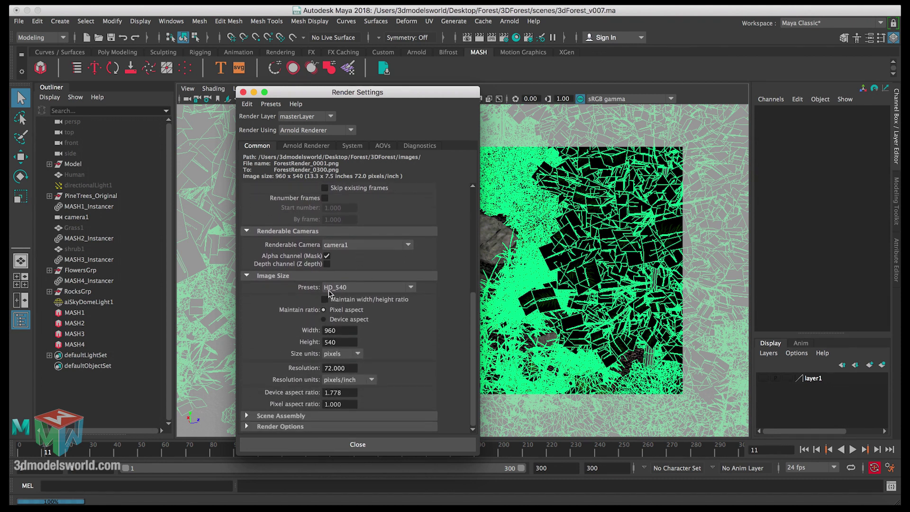
{"action": "left_click", "coordinate": [361, 302]}
{"action": "double_click", "coordinate": [346, 332]}
{"action": "left_click", "coordinate": [368, 287]}
{"action": "scroll", "coordinate": [412, 334], "scroll_direction": "down", "scroll_amount": 3}
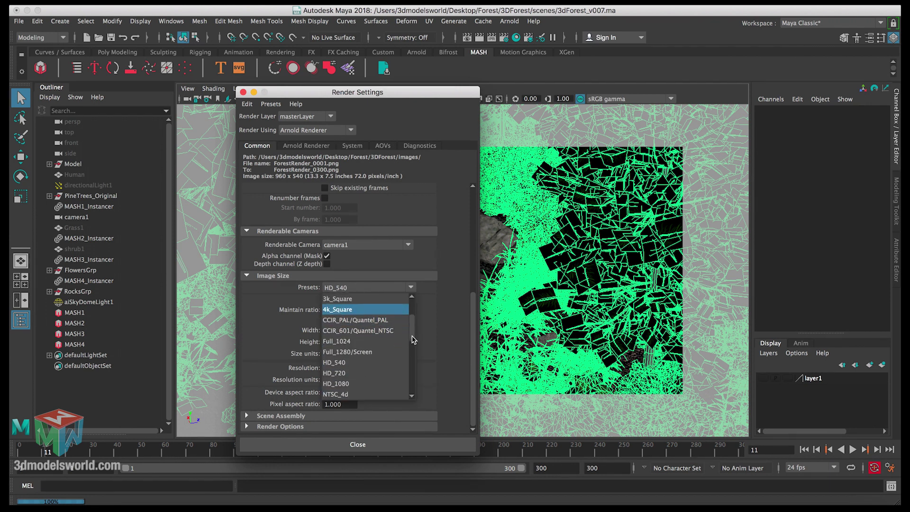
{"action": "left_click", "coordinate": [351, 383]}
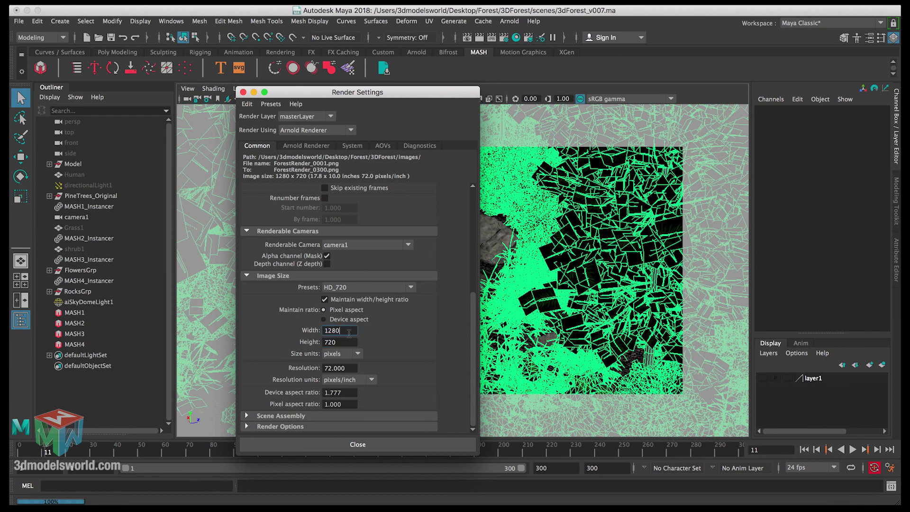
Set a custom image size of 1458 by 826 pixels with the width/height ratio maintained.
{"action": "double_click", "coordinate": [339, 331]}
{"action": "key", "text": "Tab"}
{"action": "double_click", "coordinate": [342, 330]}
{"action": "left_click", "coordinate": [344, 331]}
{"action": "key", "text": "Return"}
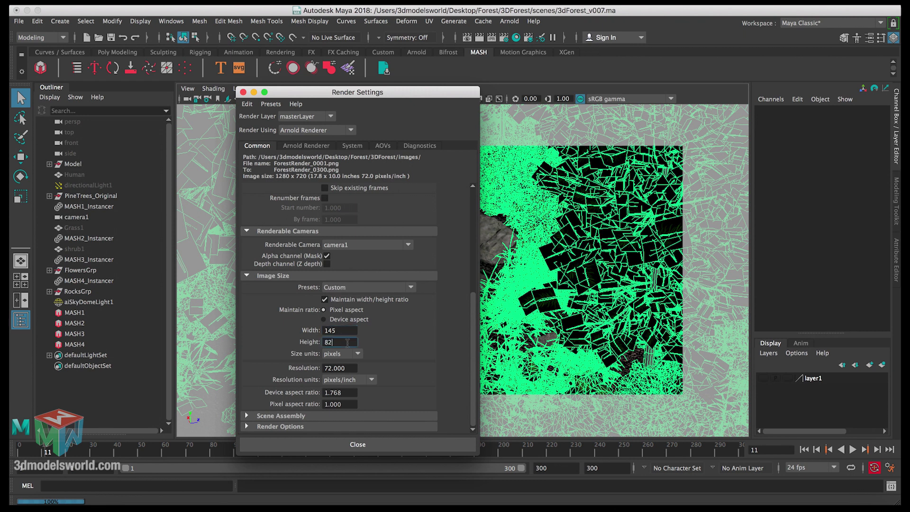
{"action": "type", "text": "8"}
{"action": "left_click", "coordinate": [341, 342]}
{"action": "left_click_drag", "start_coordinate": [336, 330], "coordinate": [340, 334]}
{"action": "type", "text": "8"}
{"action": "key", "text": "Return"}
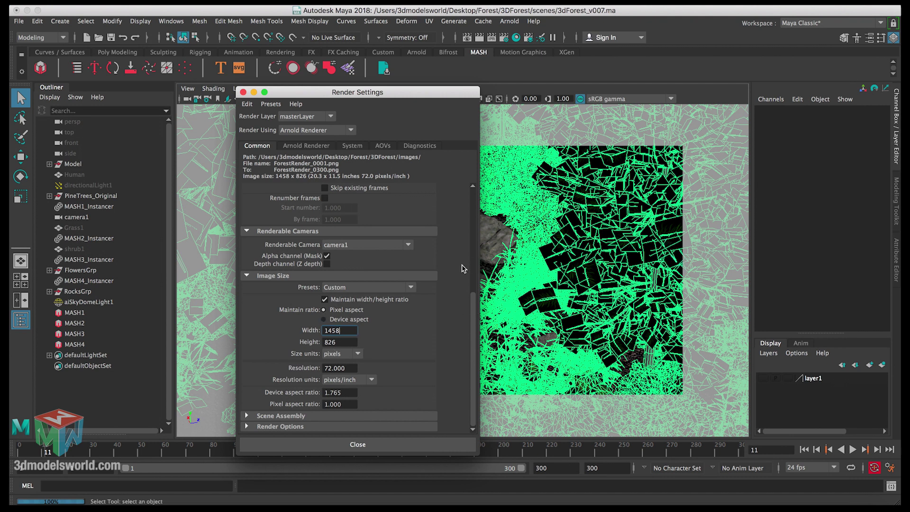
{"action": "left_click", "coordinate": [352, 341]}
Enable Lock Sampling Pattern in the Arnold sampling settings and go through the ray sample values.
{"action": "left_click_drag", "start_coordinate": [471, 303], "coordinate": [472, 195]}
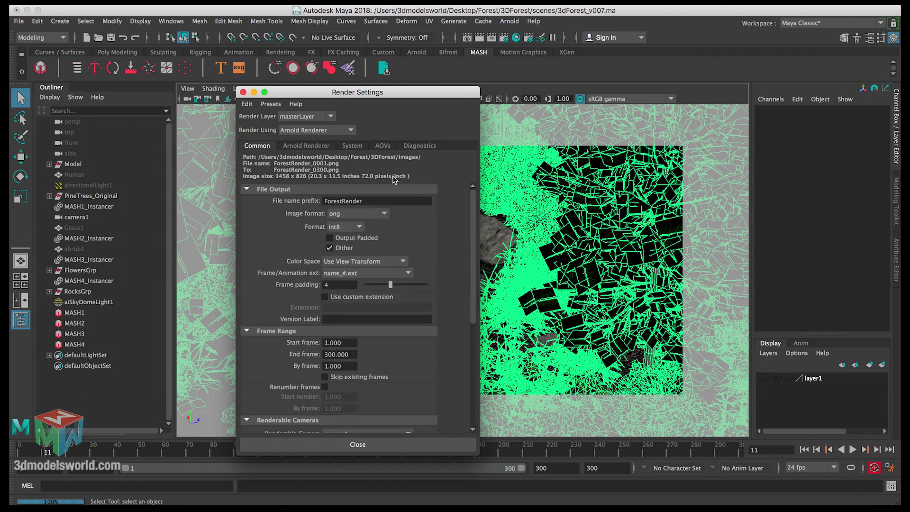
{"action": "left_click", "coordinate": [318, 147]}
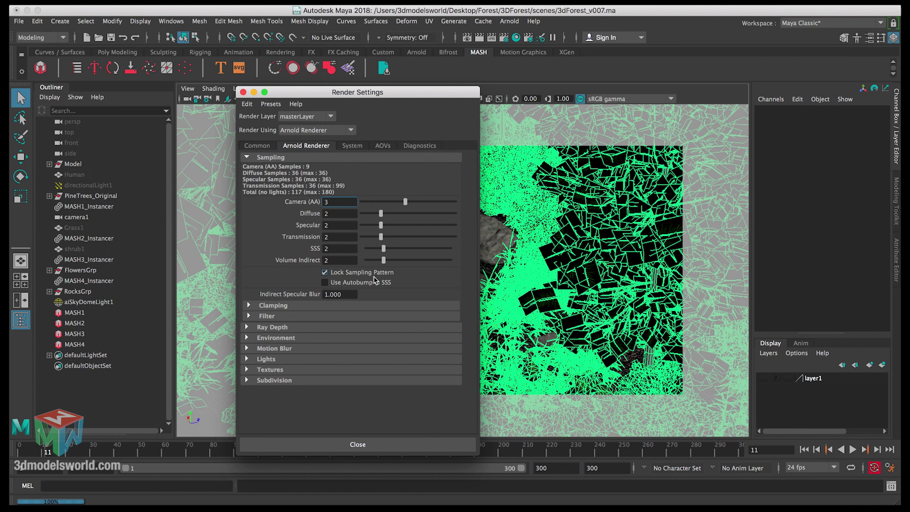
{"action": "left_click", "coordinate": [336, 213]}
{"action": "left_click", "coordinate": [337, 225]}
{"action": "left_click", "coordinate": [336, 237]}
{"action": "left_click", "coordinate": [335, 249]}
Try Camera (AA) sample values of 2 and 8.
{"action": "double_click", "coordinate": [339, 203]}
{"action": "key", "text": "Tab"}
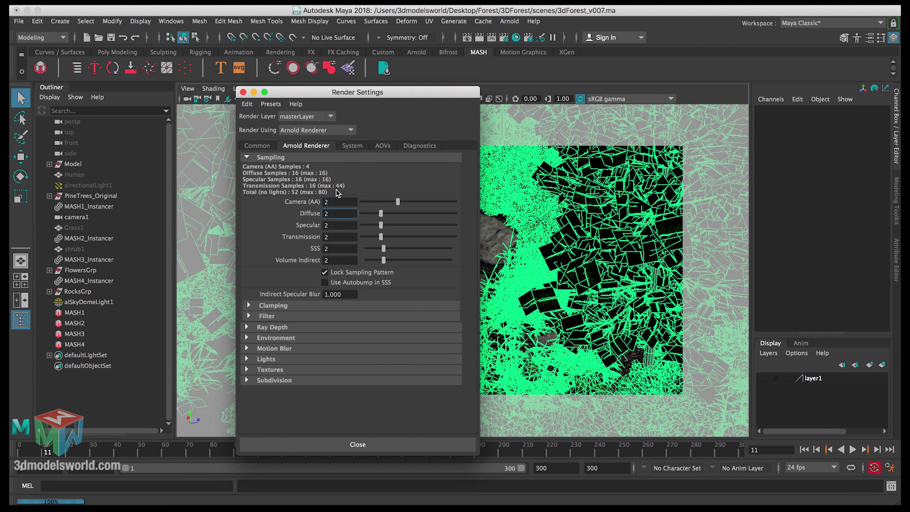
{"action": "double_click", "coordinate": [339, 202]}
{"action": "type", "text": "8"}
{"action": "key", "text": "Tab"}
{"action": "left_click", "coordinate": [338, 202]}
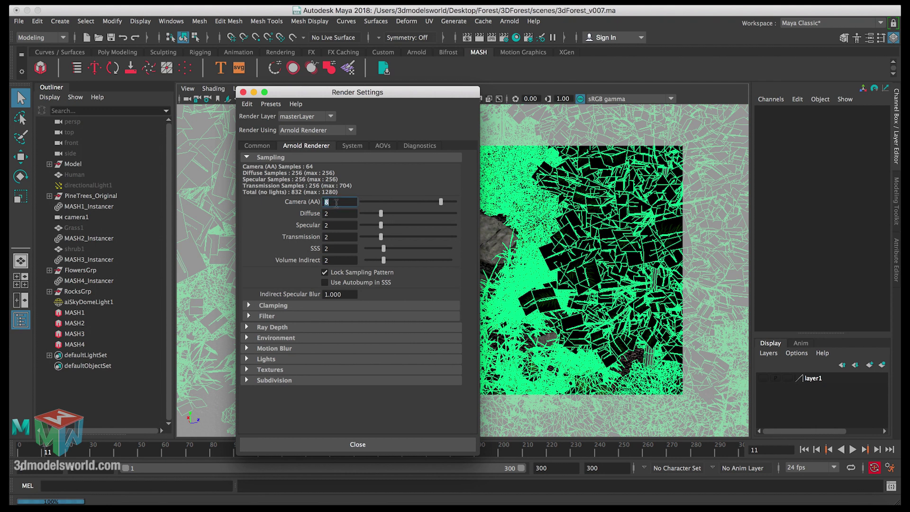
Set the Camera (AA) samples to 3.
{"action": "left_click", "coordinate": [339, 201]}
{"action": "key", "text": "BackSpace"}
{"action": "type", "text": "2"}
{"action": "key", "text": "Return"}
{"action": "key", "text": "BackSpace"}
{"action": "type", "text": "3"}
{"action": "key", "text": "Tab"}
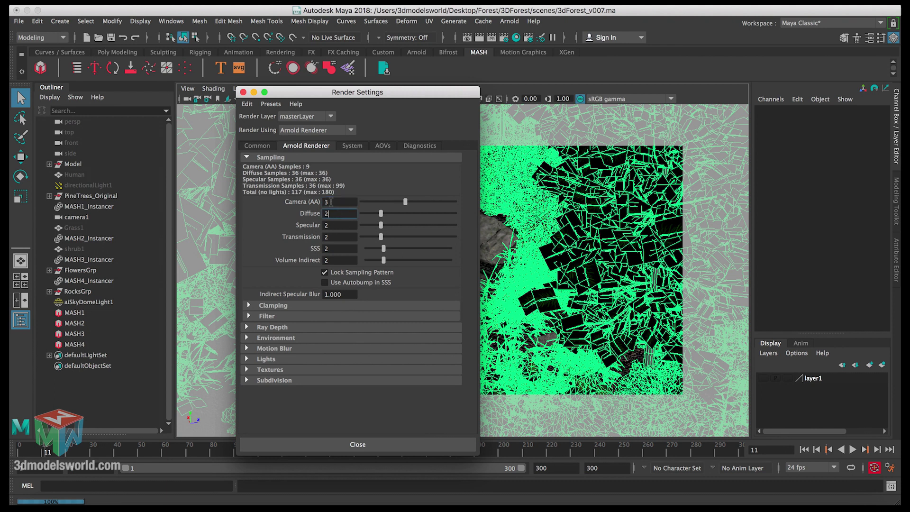
Enable Clamp AA Samples with Affect AOVs, and set both the AA and indirect clamp values to 2.
{"action": "left_click", "coordinate": [284, 305]}
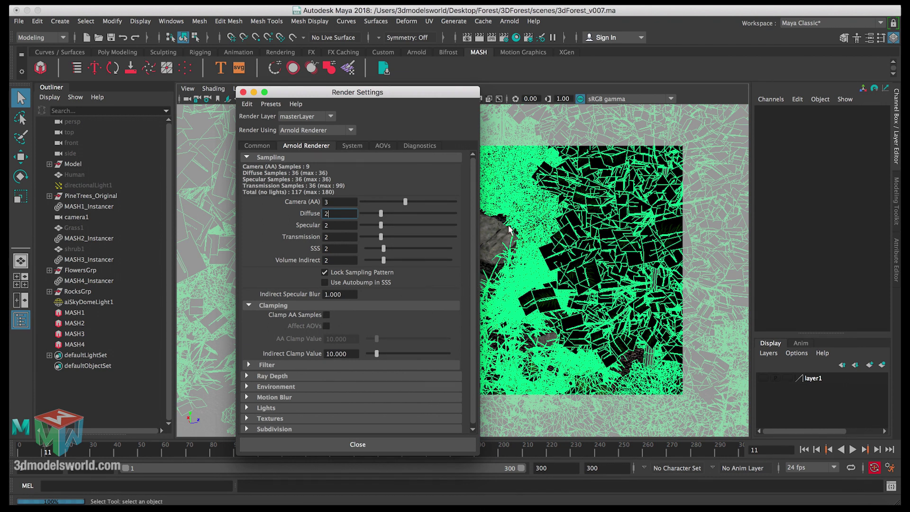
{"action": "left_click", "coordinate": [326, 316]}
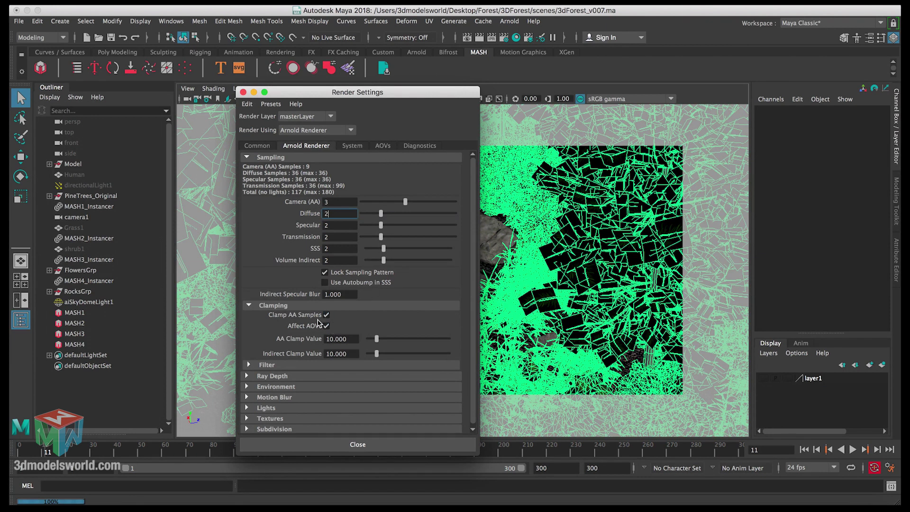
{"action": "left_click", "coordinate": [349, 338]}
{"action": "type", "text": "2"}
{"action": "left_click", "coordinate": [350, 352]}
{"action": "double_click", "coordinate": [345, 353]}
{"action": "type", "text": "2"}
{"action": "key", "text": "Return"}
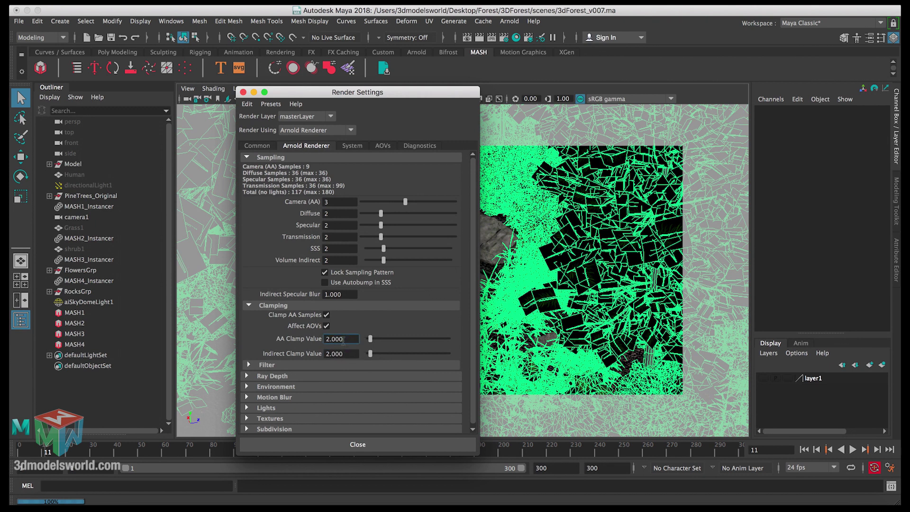
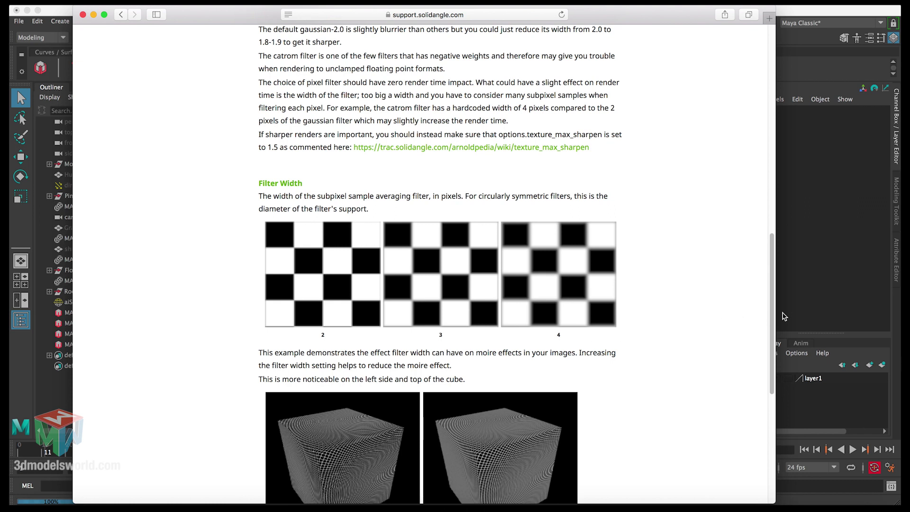
Read the recommended filter types on Solid Angle's Sample Filtering documentation page, and return to Maya.
{"action": "left_click_drag", "start_coordinate": [772, 315], "coordinate": [751, 113]}
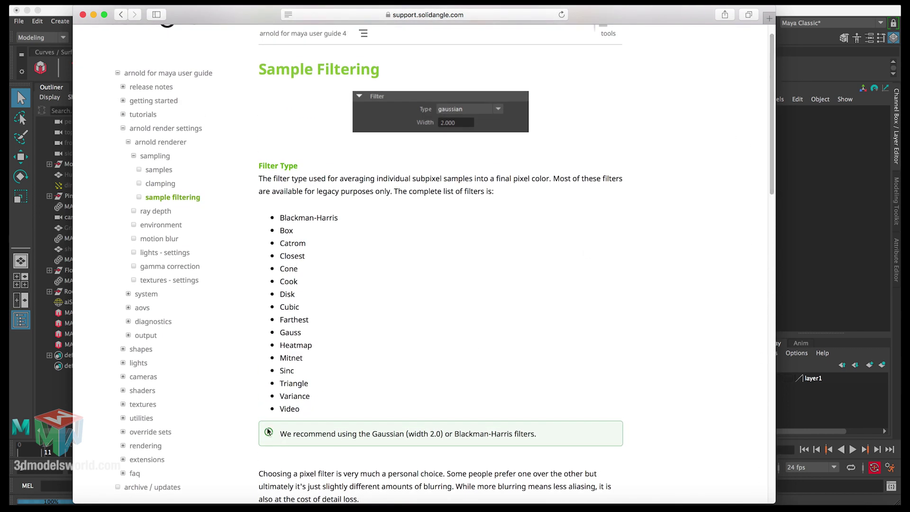
{"action": "left_click_drag", "start_coordinate": [269, 432], "coordinate": [550, 436]}
{"action": "left_click", "coordinate": [343, 436]}
{"action": "left_click_drag", "start_coordinate": [372, 434], "coordinate": [529, 435]}
{"action": "left_click", "coordinate": [533, 434]}
{"action": "left_click", "coordinate": [94, 15]}
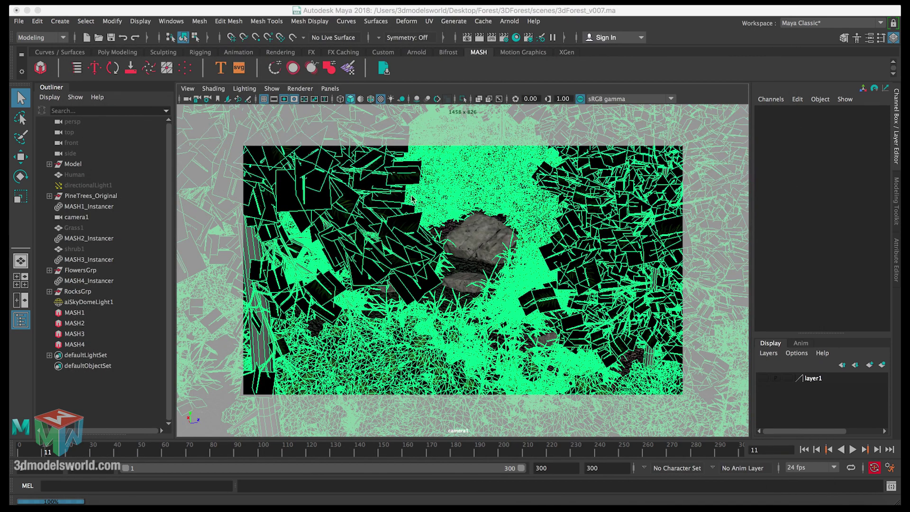
Set the Arnold sampling filter type to blackman_harris with a width of 1.8.
{"action": "left_click", "coordinate": [451, 83]}
{"action": "left_click", "coordinate": [365, 328]}
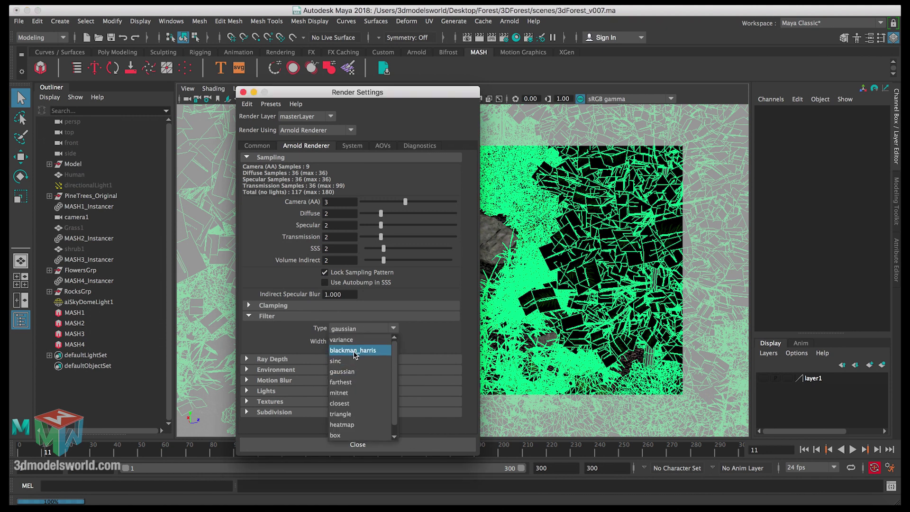
{"action": "left_click", "coordinate": [355, 350]}
{"action": "double_click", "coordinate": [354, 342]}
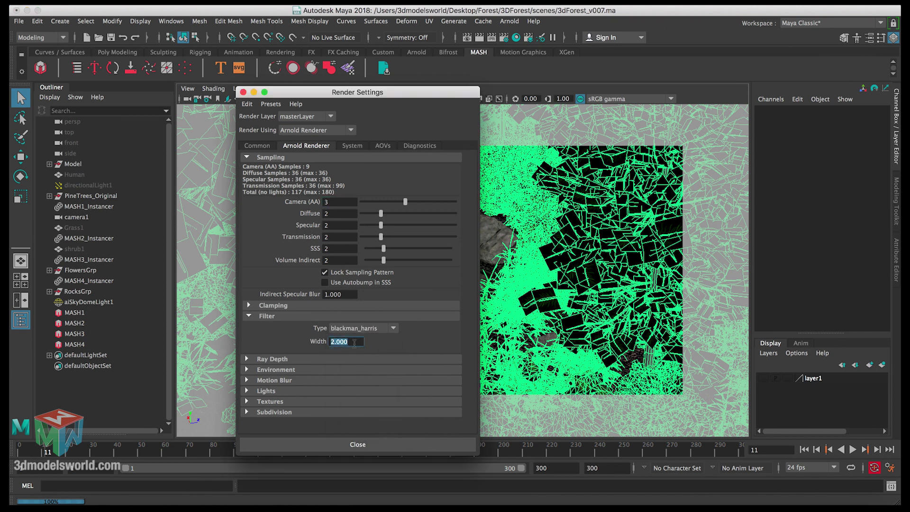
{"action": "type", "text": "1.8"}
{"action": "key", "text": "Return"}
{"action": "left_click_drag", "start_coordinate": [353, 341], "coordinate": [328, 342]}
{"action": "left_click", "coordinate": [354, 342]}
{"action": "left_click", "coordinate": [350, 342]}
{"action": "left_click_drag", "start_coordinate": [350, 342], "coordinate": [333, 343]}
{"action": "left_click_drag", "start_coordinate": [356, 342], "coordinate": [328, 341]}
{"action": "left_click", "coordinate": [355, 329]}
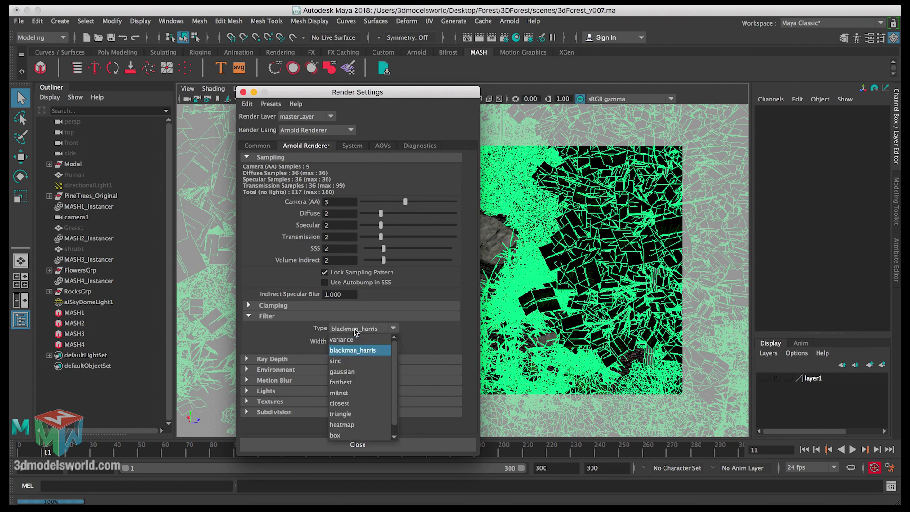
{"action": "left_click", "coordinate": [356, 350]}
{"action": "double_click", "coordinate": [341, 341]}
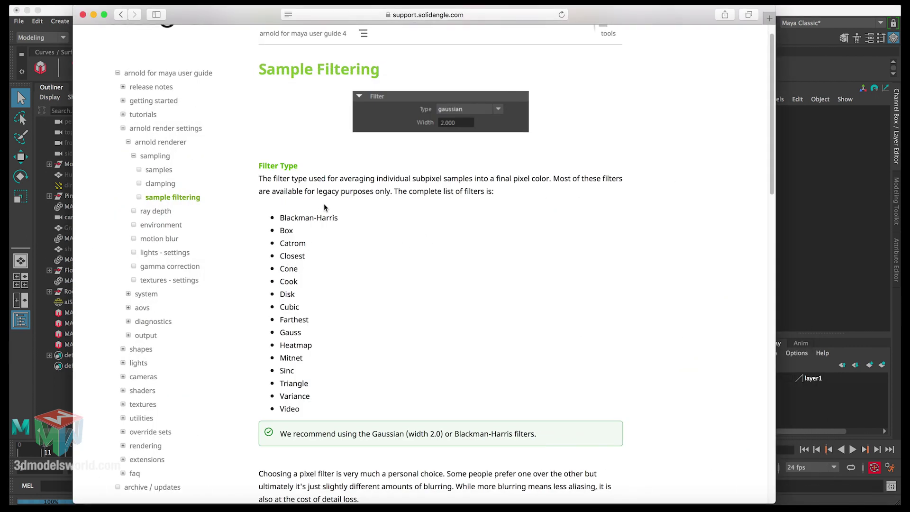
Review the filter choice and filter width guidance in the Sample Filtering documentation, and return to Maya.
{"action": "scroll", "coordinate": [363, 218], "scroll_direction": "down", "scroll_amount": 2}
{"action": "scroll", "coordinate": [363, 219], "scroll_direction": "down", "scroll_amount": 4}
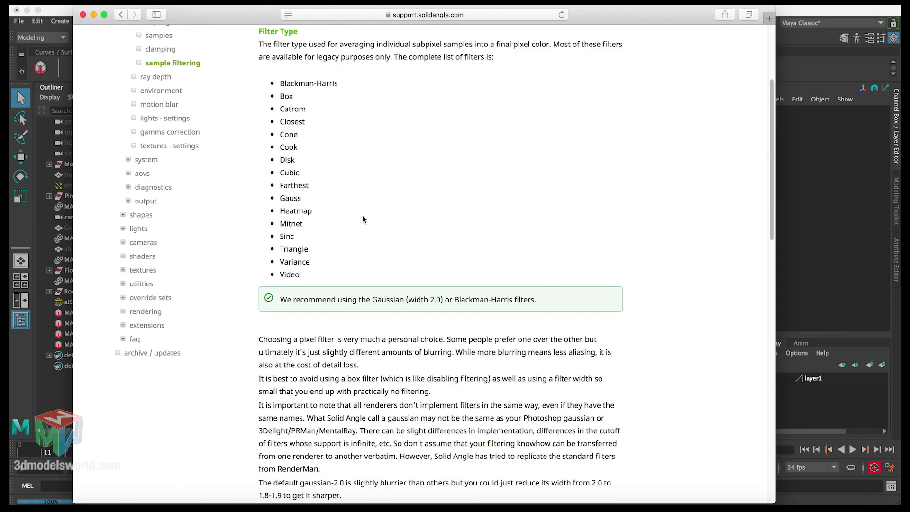
{"action": "scroll", "coordinate": [328, 309], "scroll_direction": "down", "scroll_amount": 1}
{"action": "scroll", "coordinate": [326, 364], "scroll_direction": "down", "scroll_amount": 6}
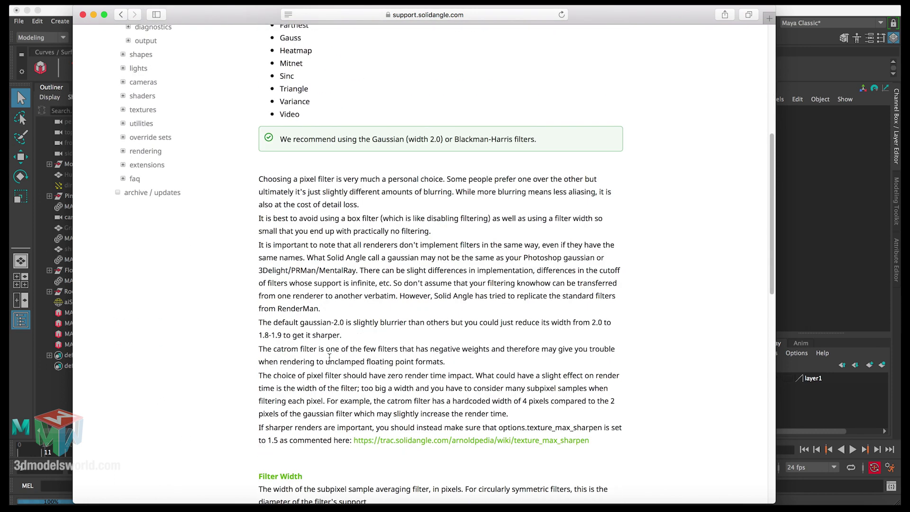
{"action": "scroll", "coordinate": [329, 357], "scroll_direction": "down", "scroll_amount": 2}
{"action": "scroll", "coordinate": [332, 339], "scroll_direction": "up", "scroll_amount": 15}
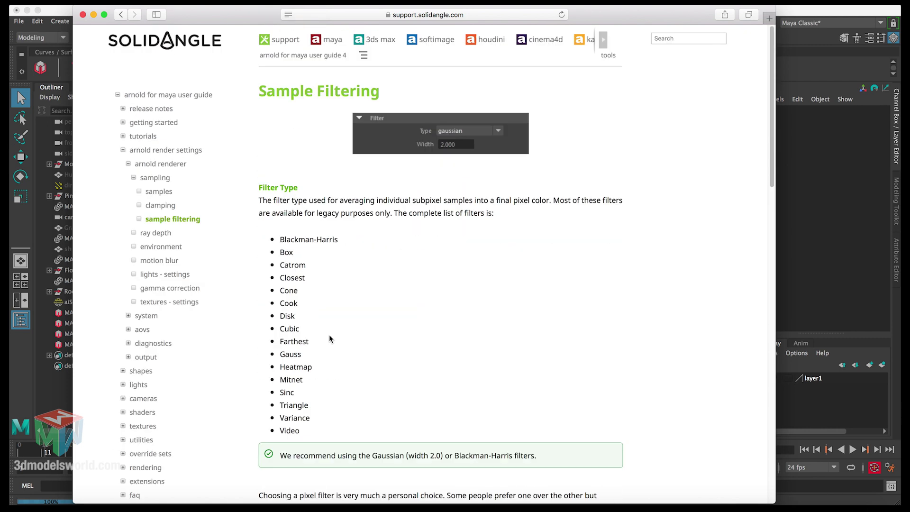
{"action": "left_click", "coordinate": [93, 16]}
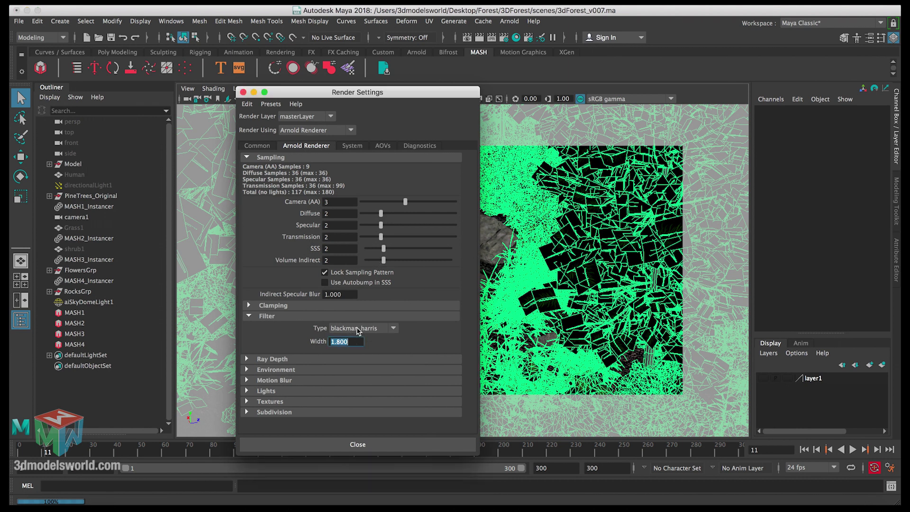
Check the filter type options and width, and expand the clamping settings for review.
{"action": "left_click", "coordinate": [359, 328]}
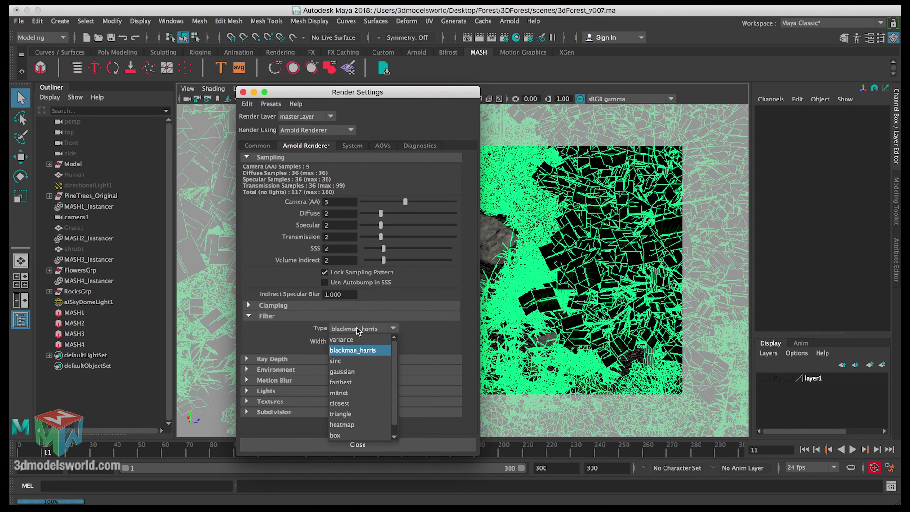
{"action": "left_click", "coordinate": [359, 329]}
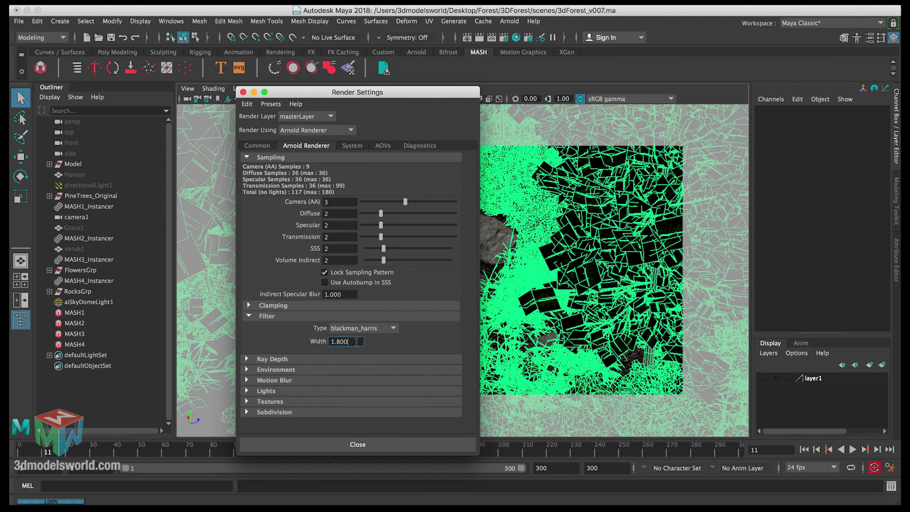
{"action": "double_click", "coordinate": [356, 342]}
{"action": "left_click", "coordinate": [308, 305]}
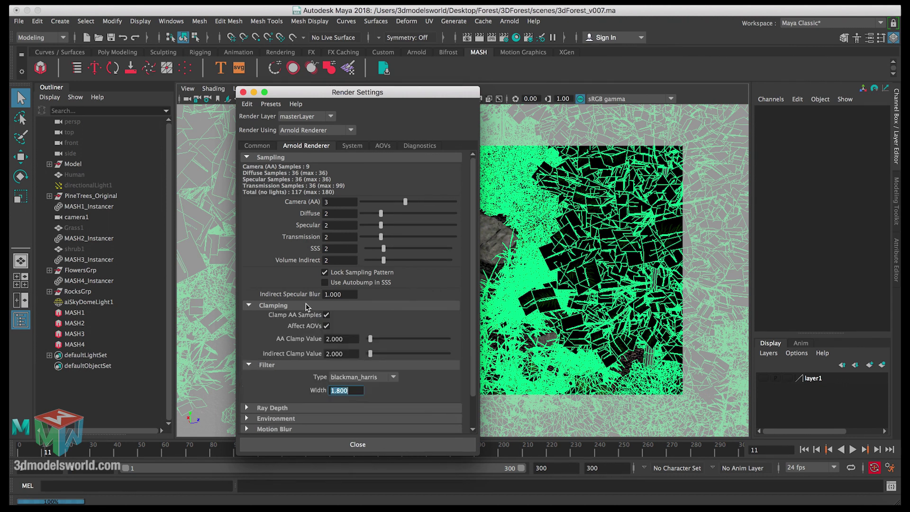
Collapse the clamping settings and open the AOV settings, checking the last rendered frame in the Render View.
{"action": "left_click", "coordinate": [310, 306]}
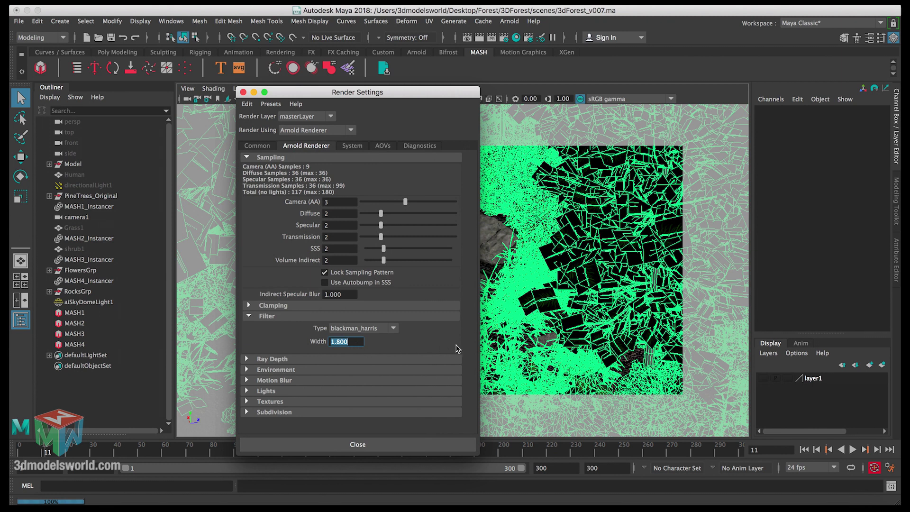
{"action": "left_click", "coordinate": [363, 333]}
{"action": "left_click", "coordinate": [380, 148]}
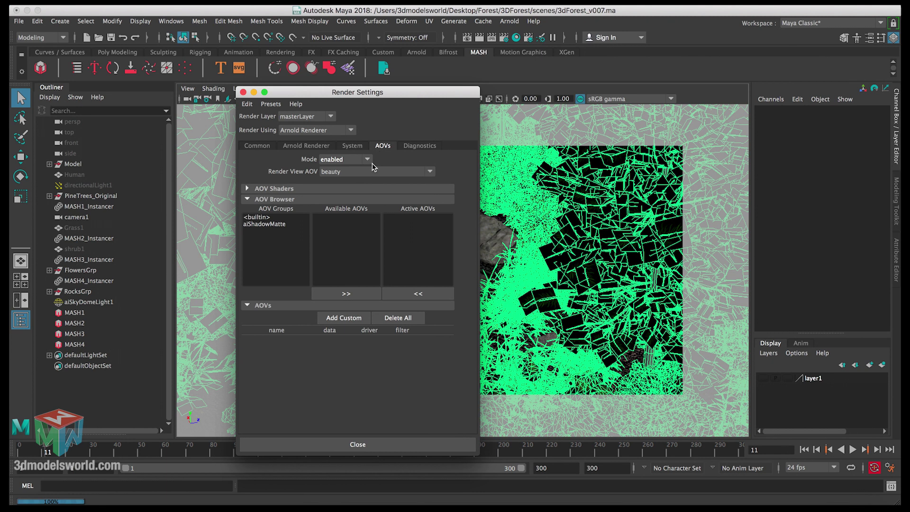
{"action": "left_click", "coordinate": [467, 38]}
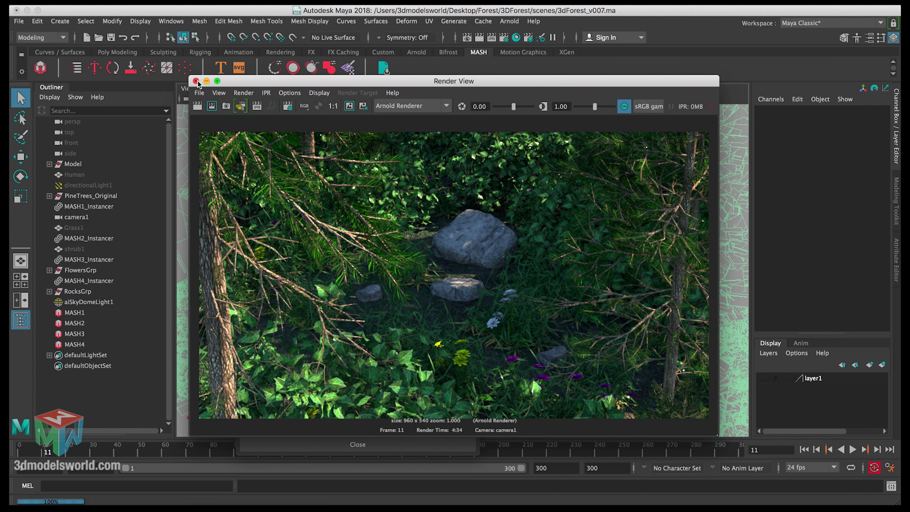
{"action": "left_click", "coordinate": [195, 81]}
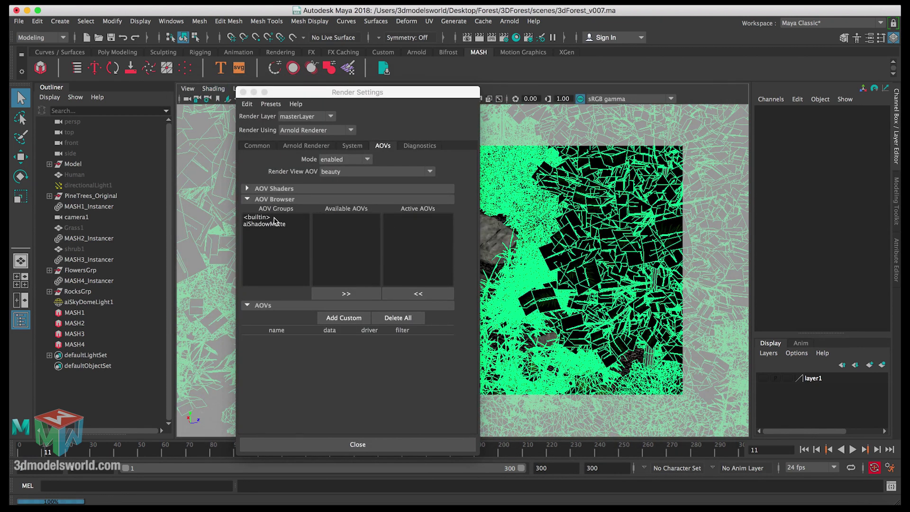
Add the diffuse_direct and diffuse_indirect AOVs from the <builtin> group to the active AOVs.
{"action": "left_click", "coordinate": [255, 218]}
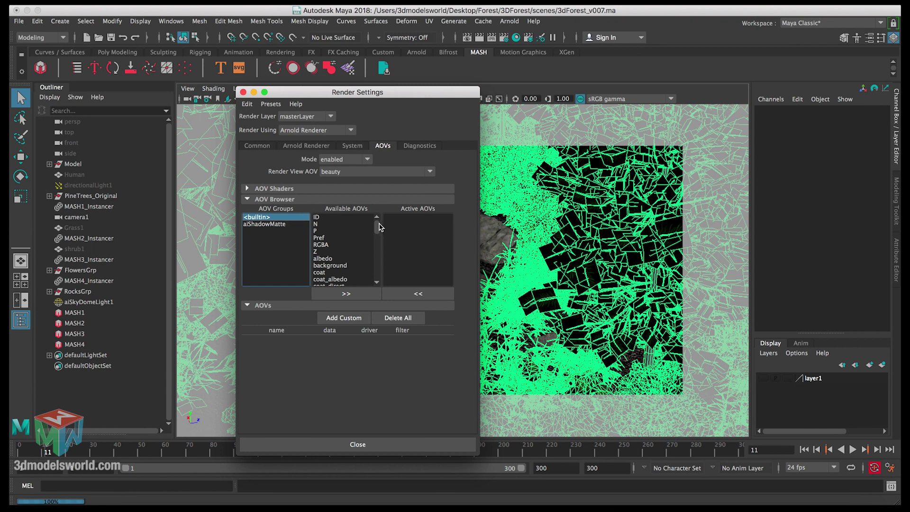
{"action": "mouse_move", "coordinate": [379, 228]}
{"action": "left_mouse_down"}
{"action": "mouse_move", "coordinate": [379, 277]}
{"action": "mouse_move", "coordinate": [379, 221]}
{"action": "left_mouse_up"}
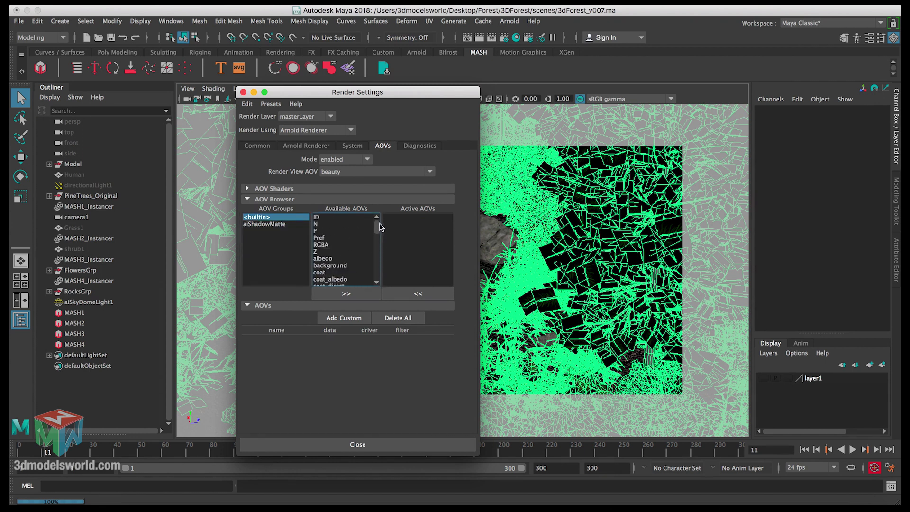
{"action": "left_click_drag", "start_coordinate": [377, 229], "coordinate": [381, 242]}
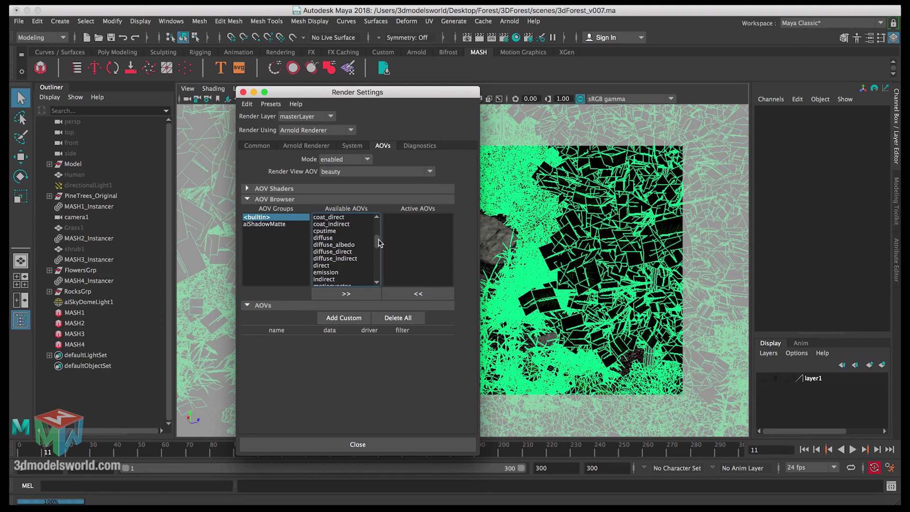
{"action": "left_click", "coordinate": [352, 252]}
{"action": "left_click", "coordinate": [361, 293]}
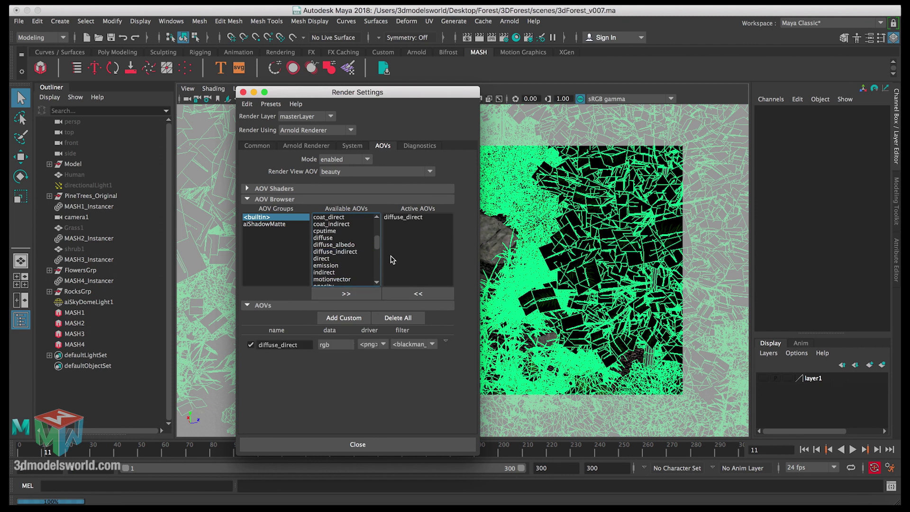
{"action": "left_click", "coordinate": [353, 252]}
{"action": "left_click", "coordinate": [354, 294]}
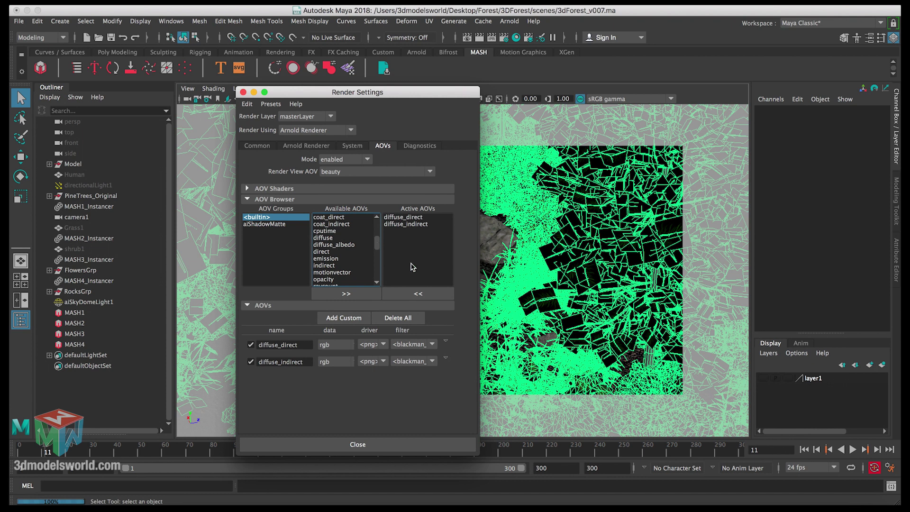
Add the specular and specular_indirect AOVs from the <builtin> group to the active AOVs.
{"action": "scroll", "coordinate": [378, 250], "scroll_direction": "down", "scroll_amount": 2}
{"action": "scroll", "coordinate": [379, 250], "scroll_direction": "down", "scroll_amount": 1}
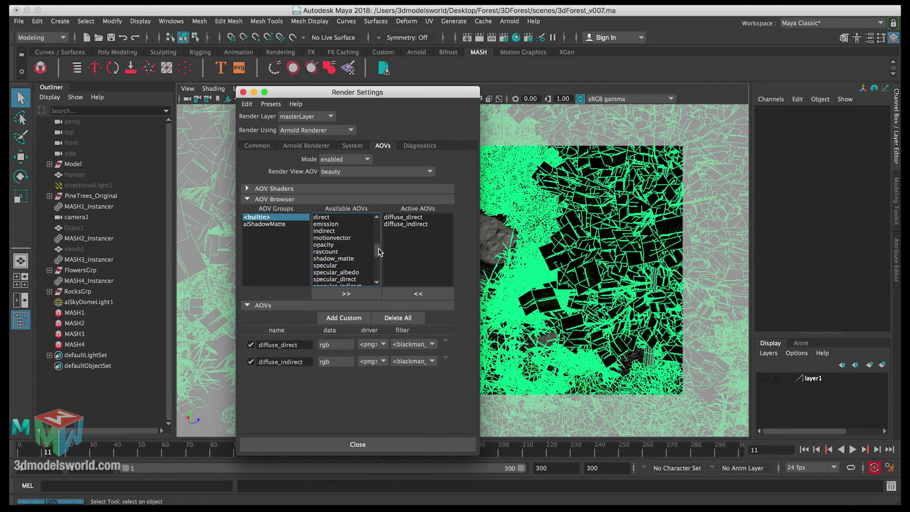
{"action": "scroll", "coordinate": [379, 250], "scroll_direction": "up", "scroll_amount": 4}
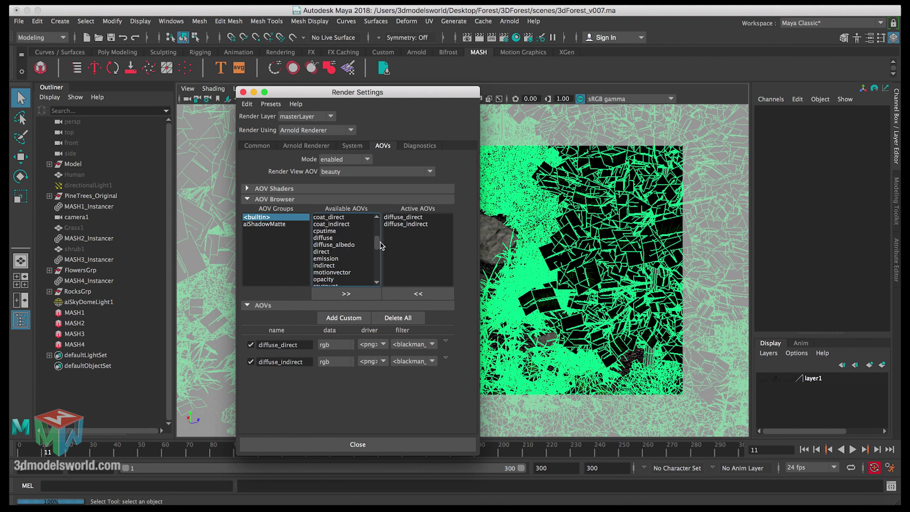
{"action": "scroll", "coordinate": [380, 245], "scroll_direction": "up", "scroll_amount": 3}
{"action": "scroll", "coordinate": [382, 242], "scroll_direction": "down", "scroll_amount": 6}
{"action": "scroll", "coordinate": [384, 251], "scroll_direction": "down", "scroll_amount": 1}
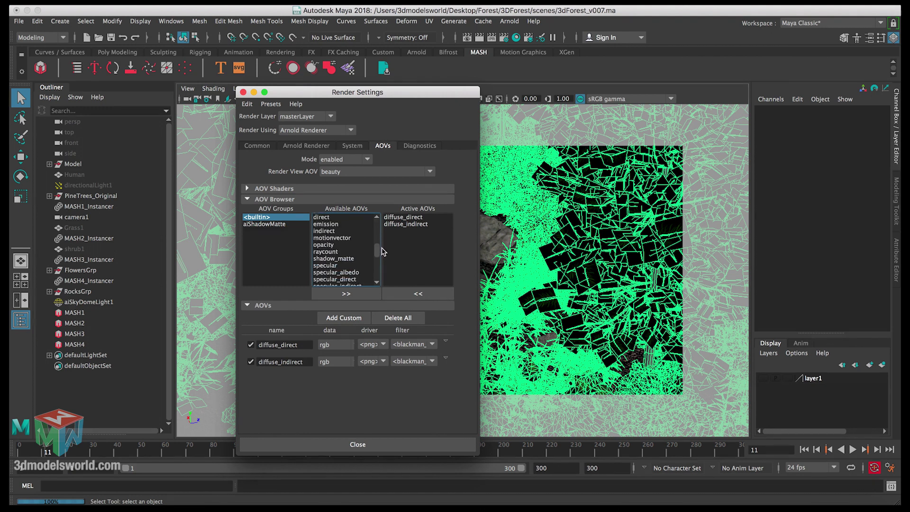
{"action": "left_click", "coordinate": [345, 266]}
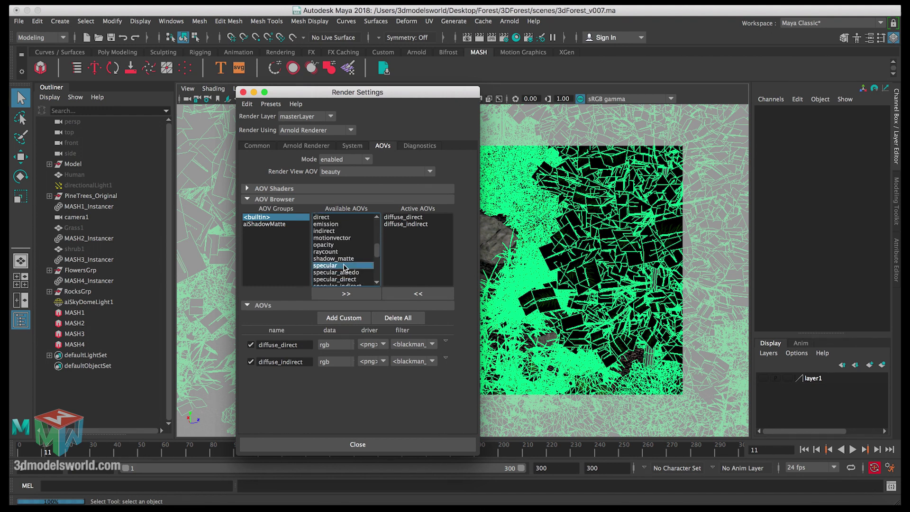
{"action": "left_click", "coordinate": [346, 293]}
{"action": "scroll", "coordinate": [380, 254], "scroll_direction": "down", "scroll_amount": 3}
{"action": "scroll", "coordinate": [379, 253], "scroll_direction": "down", "scroll_amount": 1}
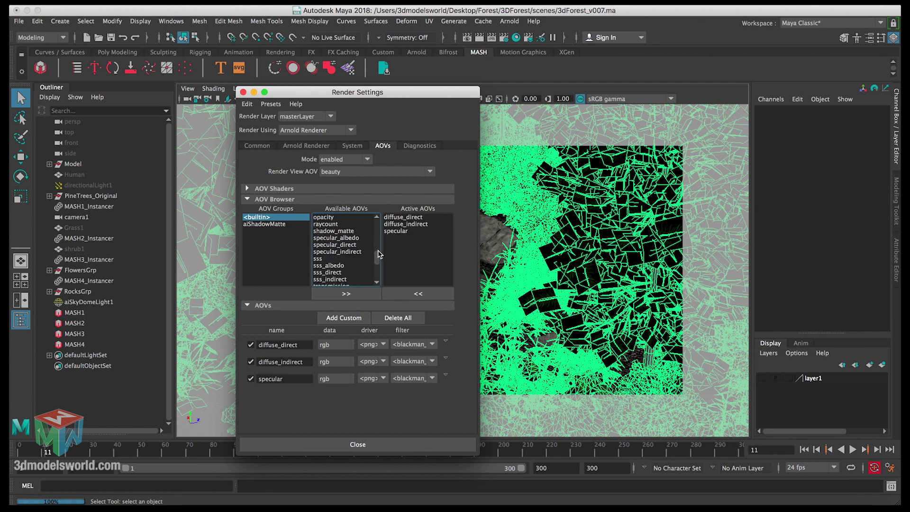
{"action": "left_click", "coordinate": [359, 252]}
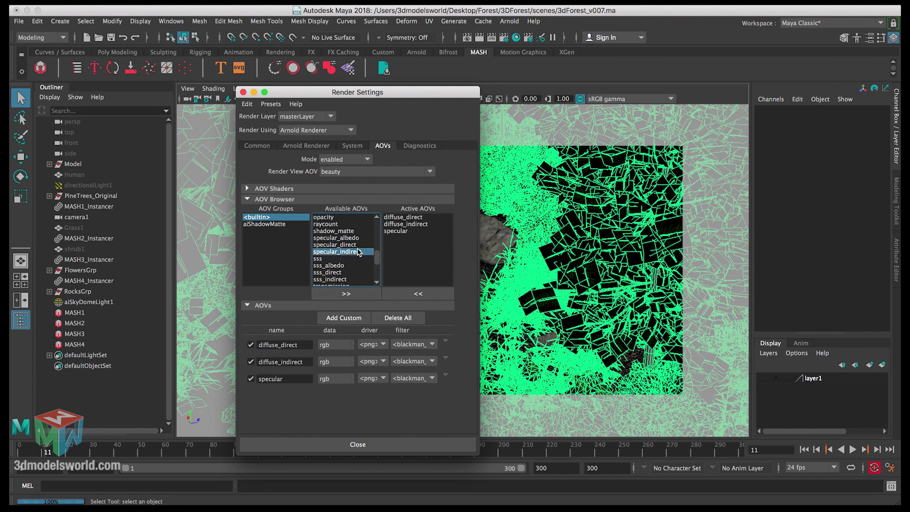
{"action": "left_click", "coordinate": [350, 293]}
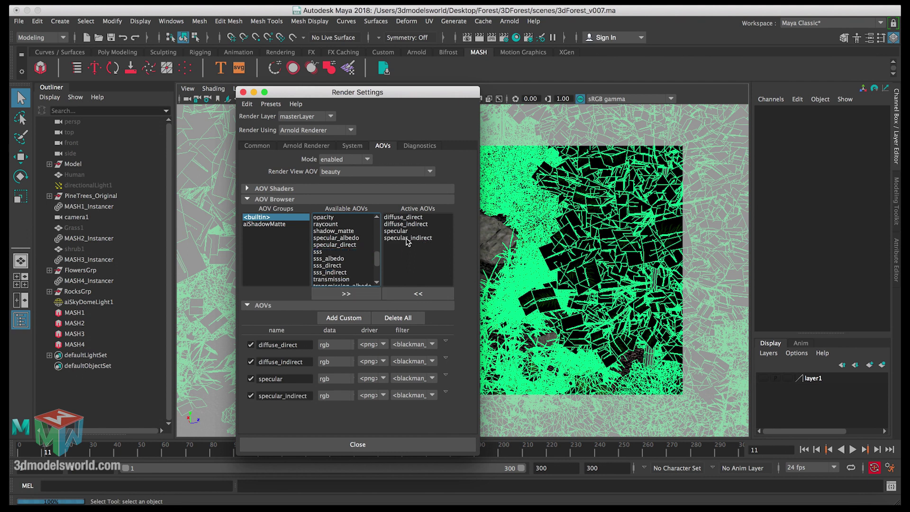
Add the sss AOV to the active AOVs, and check the last rendered frame in the Render View.
{"action": "scroll", "coordinate": [379, 260], "scroll_direction": "down", "scroll_amount": 6}
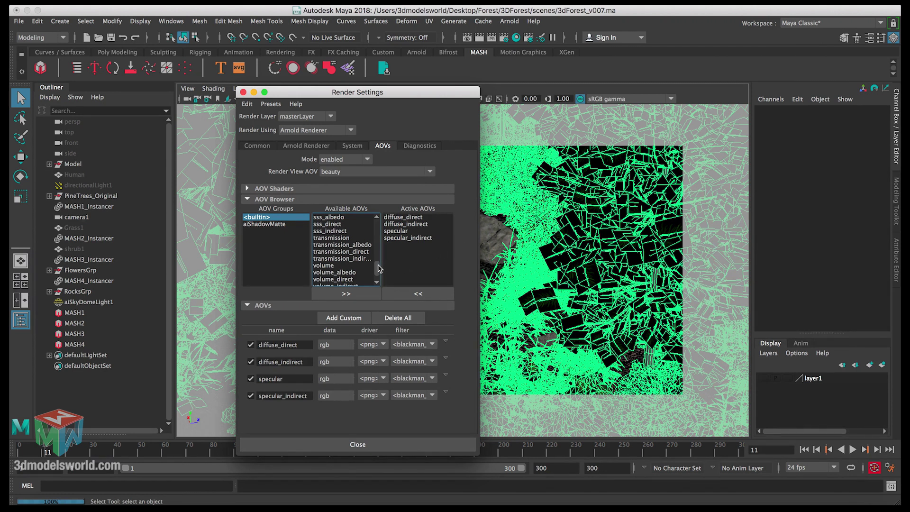
{"action": "scroll", "coordinate": [379, 268], "scroll_direction": "up", "scroll_amount": 3}
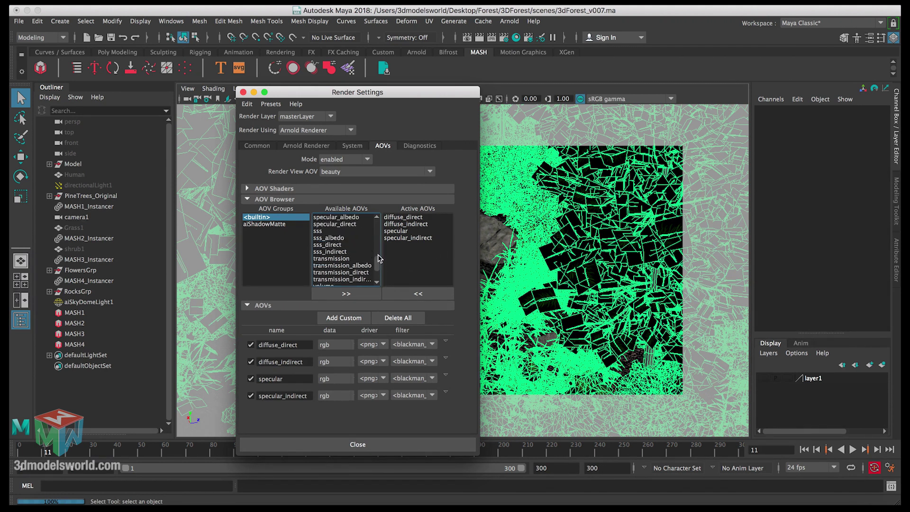
{"action": "scroll", "coordinate": [380, 258], "scroll_direction": "up", "scroll_amount": 1}
{"action": "left_click", "coordinate": [333, 238]}
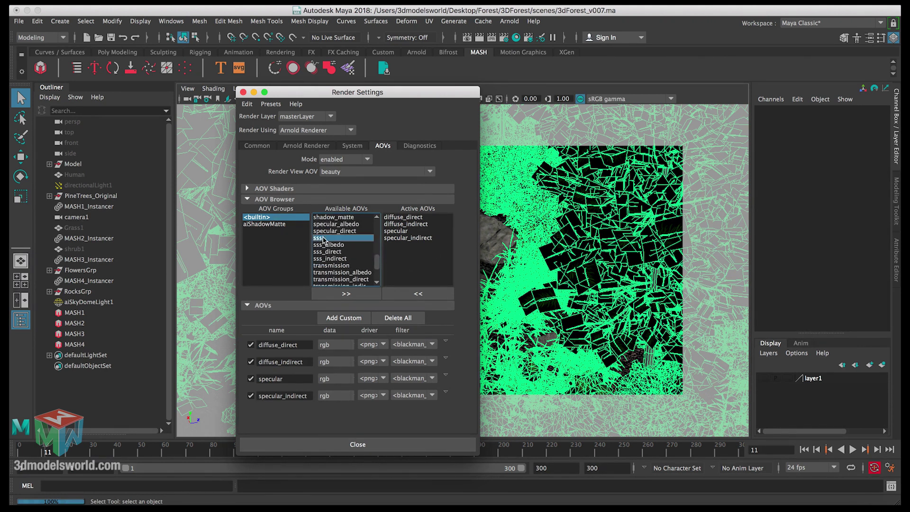
{"action": "left_click", "coordinate": [348, 293]}
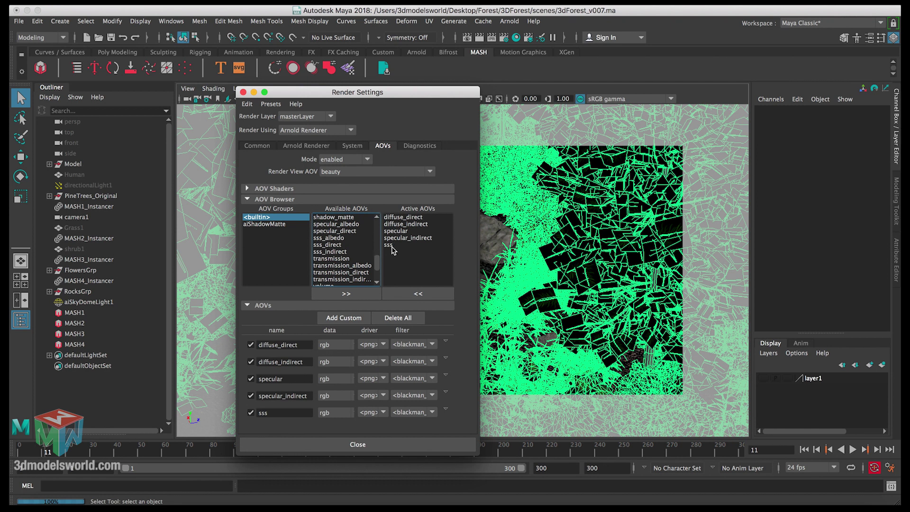
{"action": "left_click", "coordinate": [479, 38]}
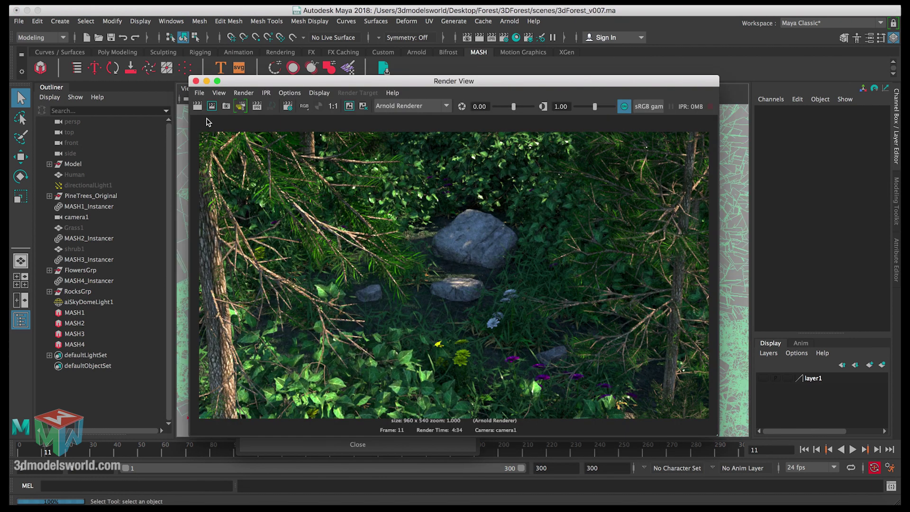
{"action": "left_click", "coordinate": [196, 81]}
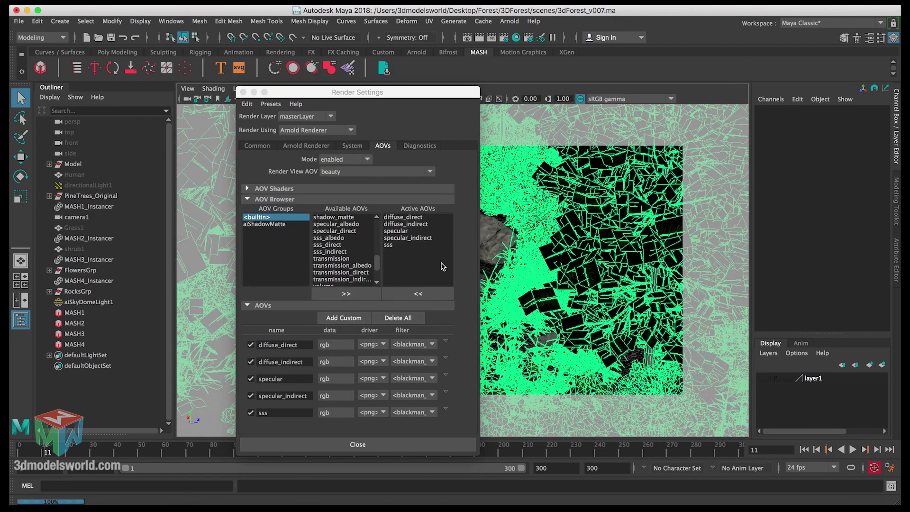
Select the diffuse_direct AOV node and examine its attributes and the image format and output settings of defaultArnoldDriver.
{"action": "left_click", "coordinate": [446, 341]}
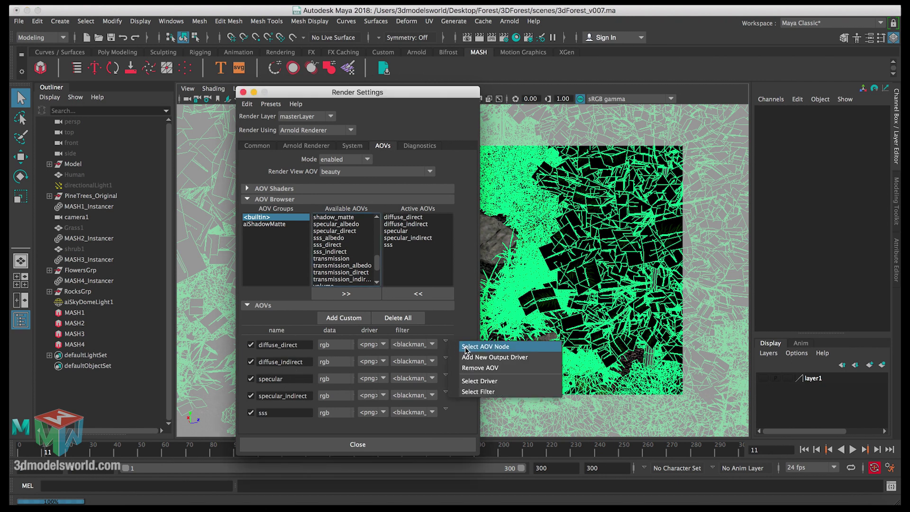
{"action": "left_click", "coordinate": [466, 348]}
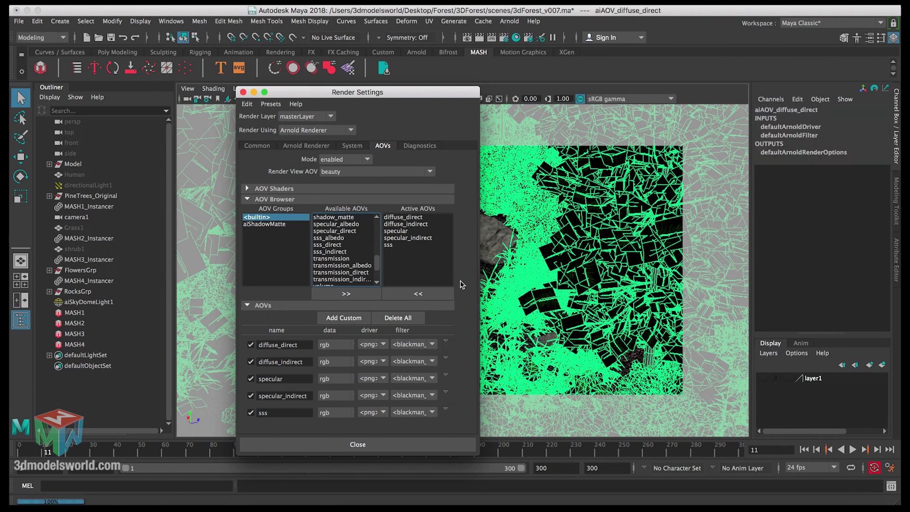
{"action": "key", "text": "ctrl+a"}
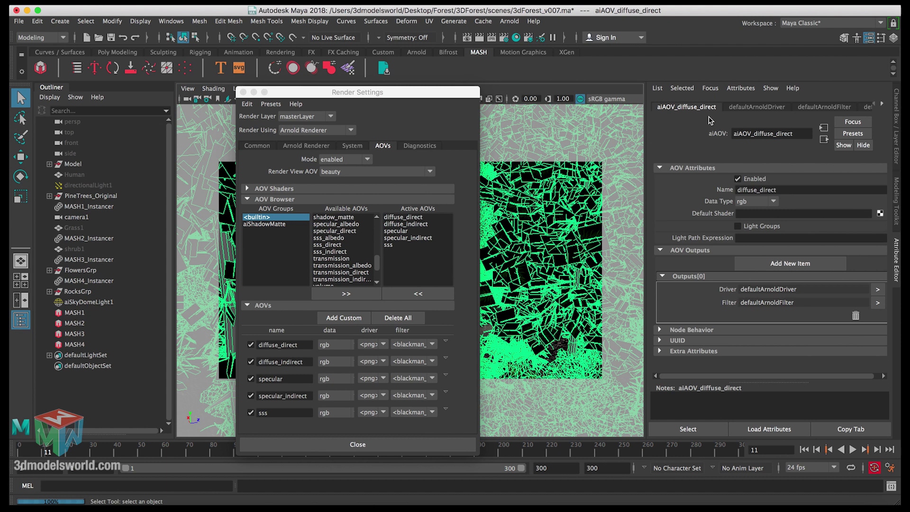
{"action": "left_click", "coordinate": [755, 109]}
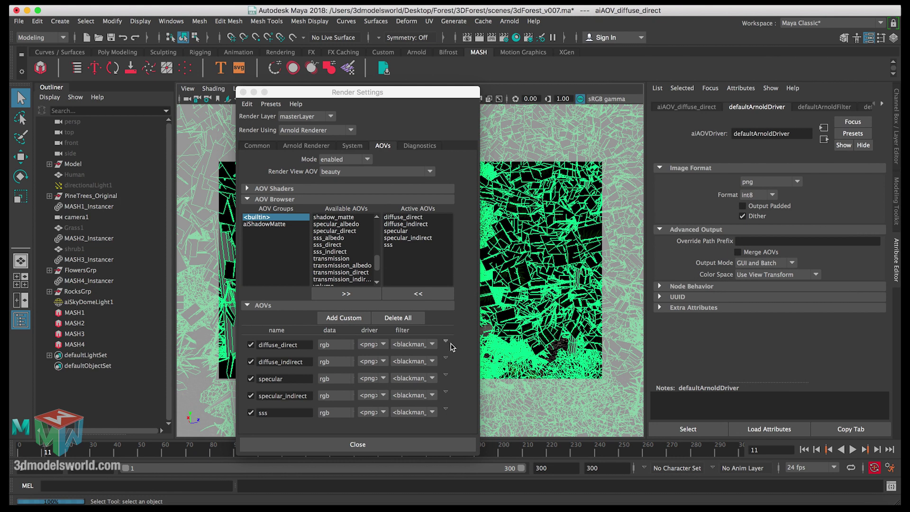
{"action": "left_click", "coordinate": [448, 358]}
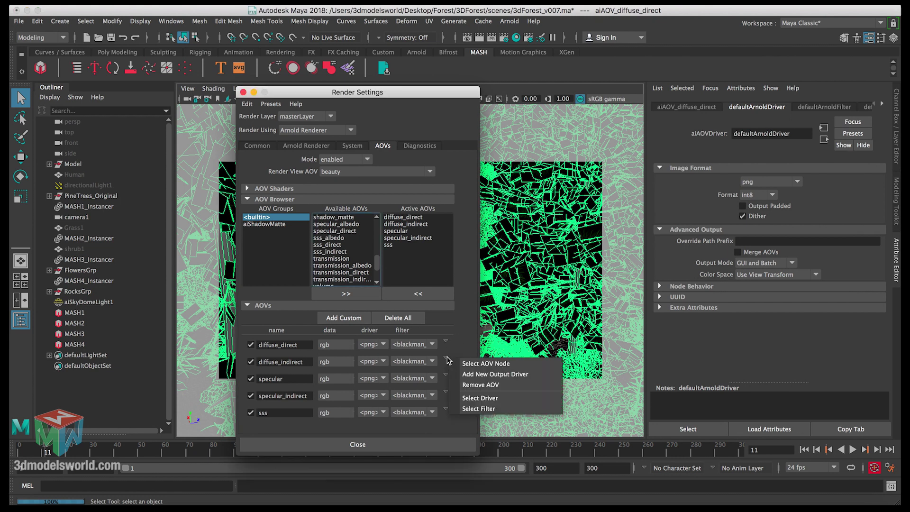
{"action": "left_click", "coordinate": [447, 359]}
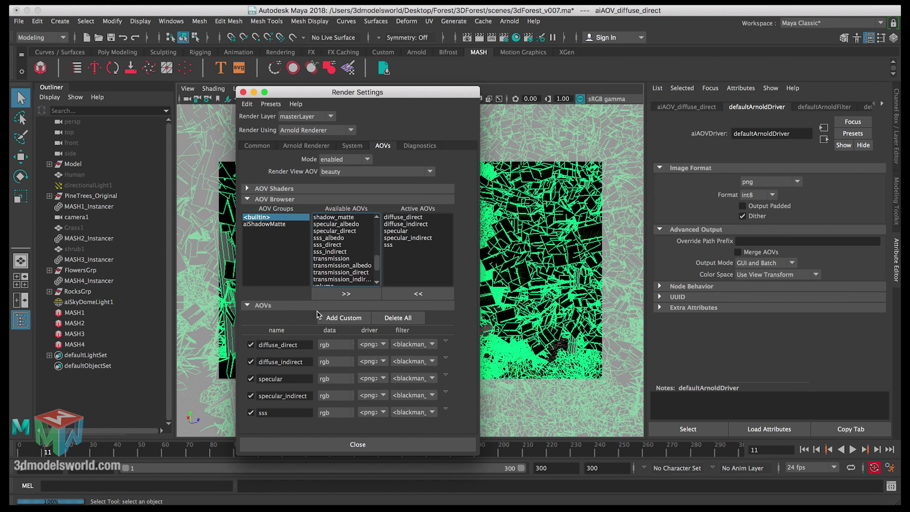
Set the common render image size preset to HD_540, and save the scene with the render settings closed.
{"action": "left_click", "coordinate": [351, 147]}
{"action": "left_click", "coordinate": [307, 147]}
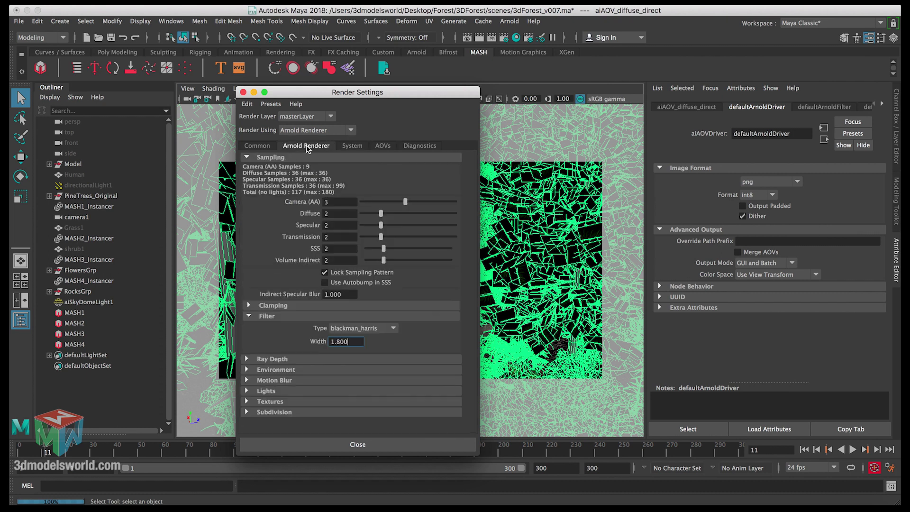
{"action": "left_click", "coordinate": [265, 147]}
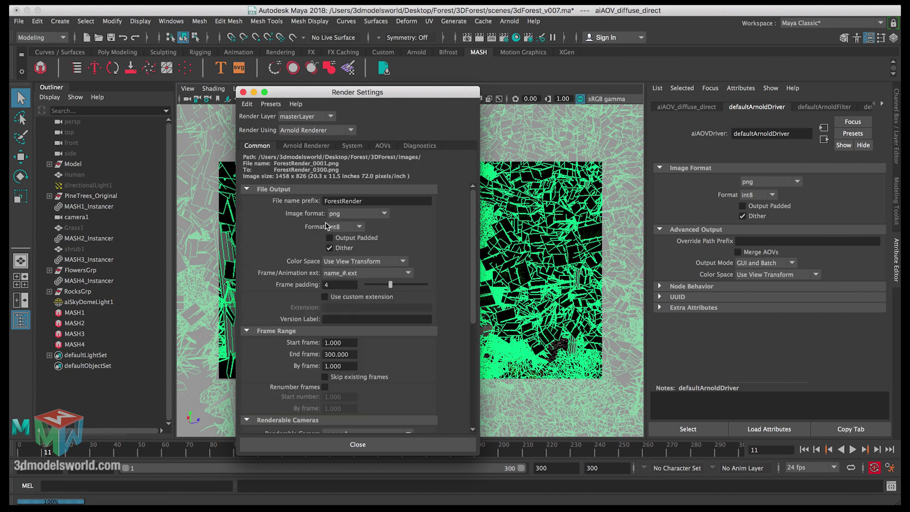
{"action": "scroll", "coordinate": [467, 277], "scroll_direction": "down", "scroll_amount": 8}
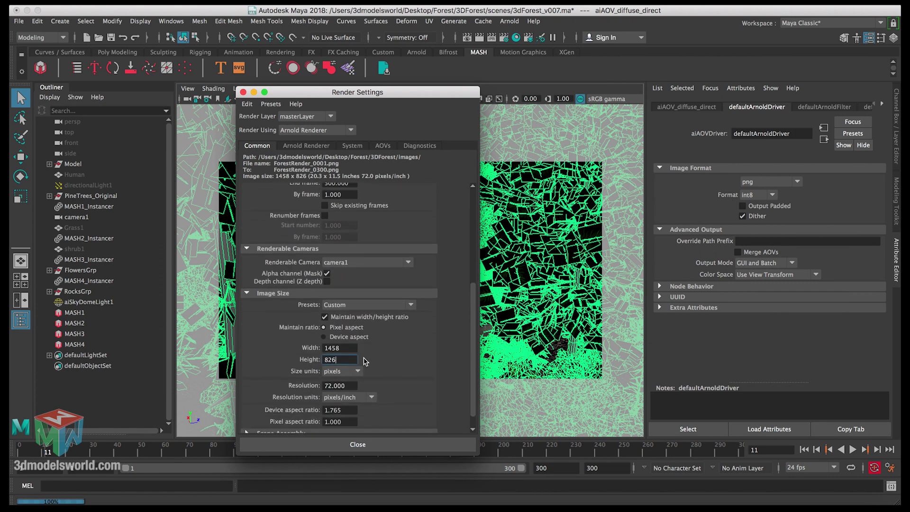
{"action": "left_click", "coordinate": [350, 351]}
{"action": "left_click", "coordinate": [358, 306]}
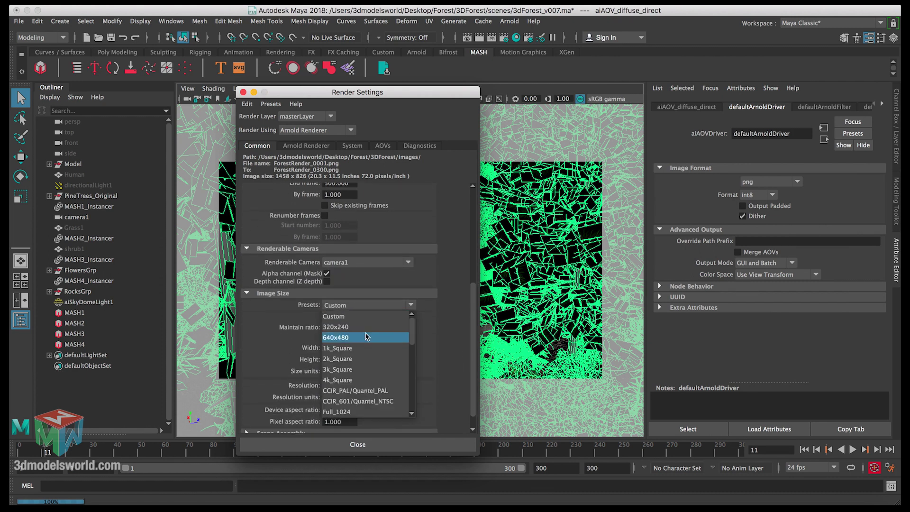
{"action": "scroll", "coordinate": [369, 365], "scroll_direction": "down", "scroll_amount": 2}
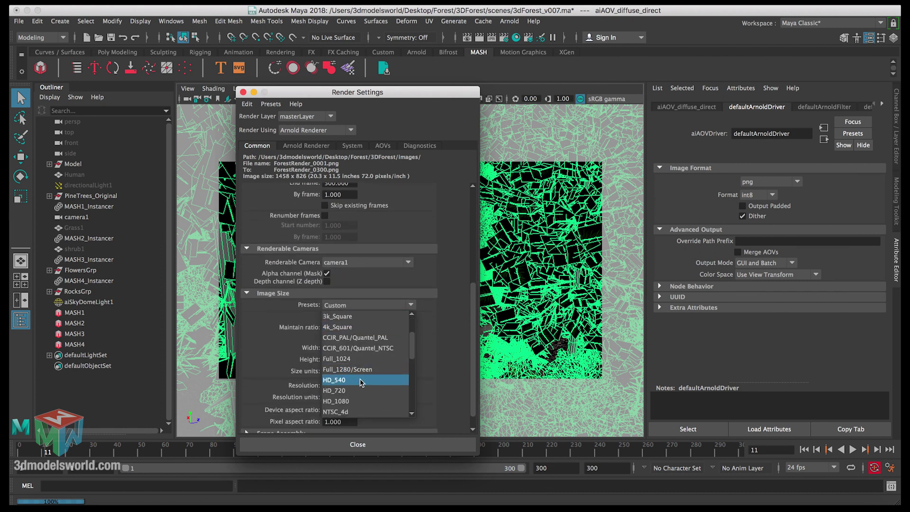
{"action": "left_click", "coordinate": [361, 379]}
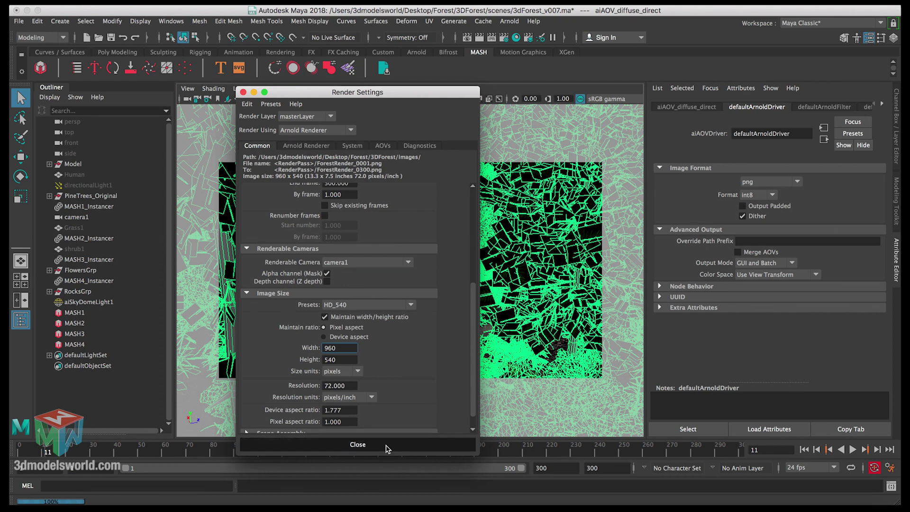
{"action": "left_click", "coordinate": [353, 444]}
{"action": "left_click", "coordinate": [115, 39]}
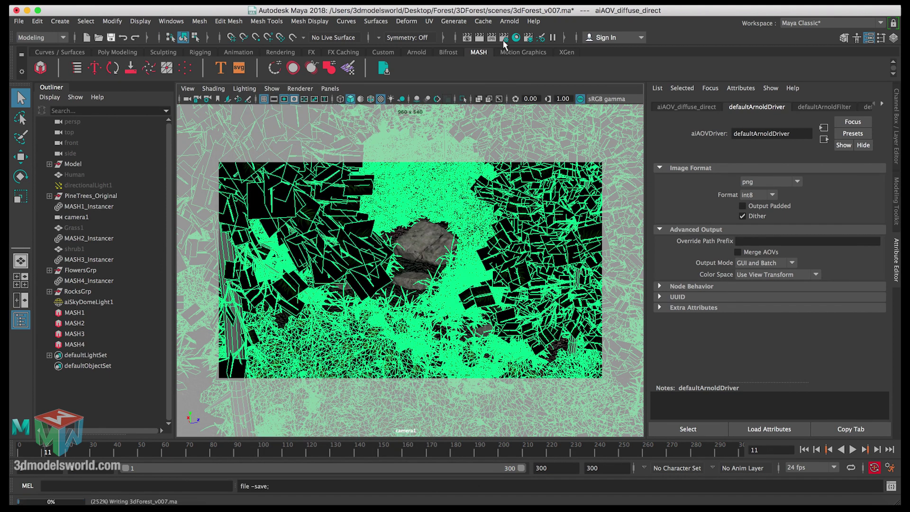
Examine the last rendered frame and the available display, renderer and render-sequence options in the Render View, and close it.
{"action": "left_click", "coordinate": [506, 23]}
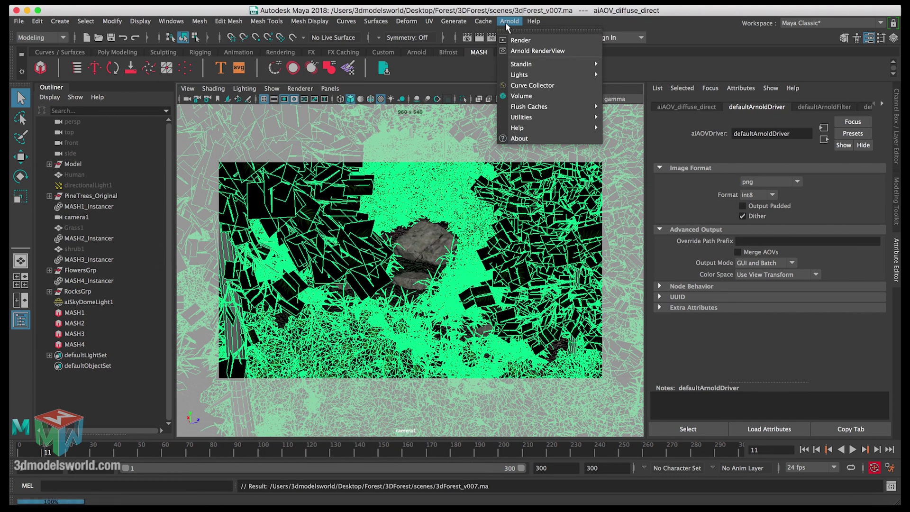
{"action": "left_click", "coordinate": [505, 21]}
{"action": "left_click", "coordinate": [471, 38]}
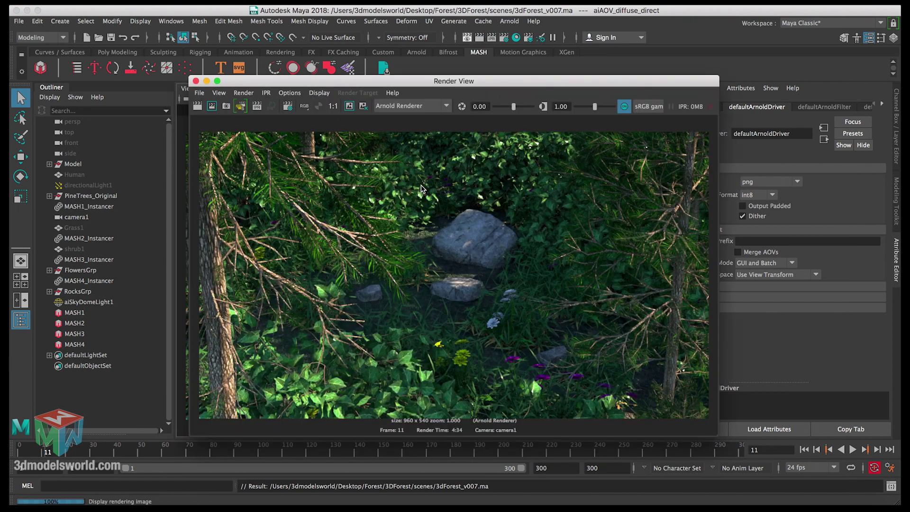
{"action": "left_click", "coordinate": [199, 93]}
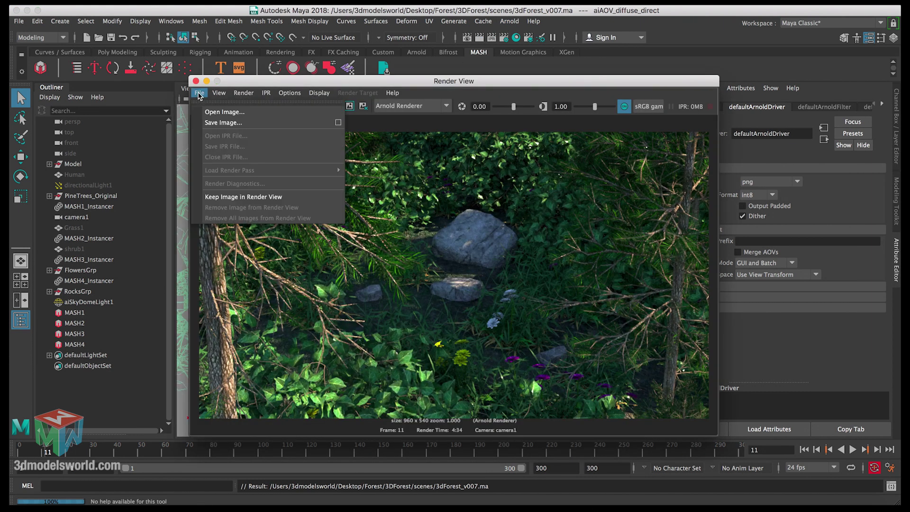
{"action": "mouse_move", "coordinate": [330, 94]}
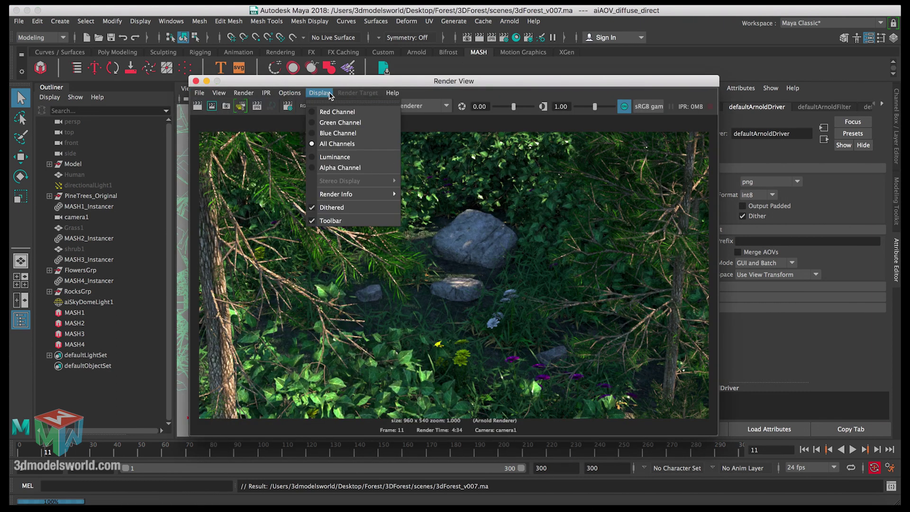
{"action": "mouse_move", "coordinate": [286, 91]}
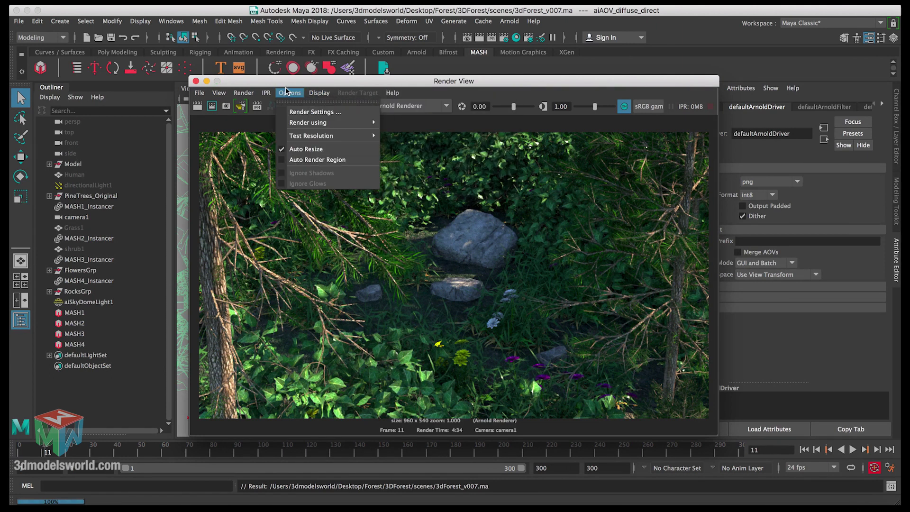
{"action": "mouse_move", "coordinate": [299, 126]}
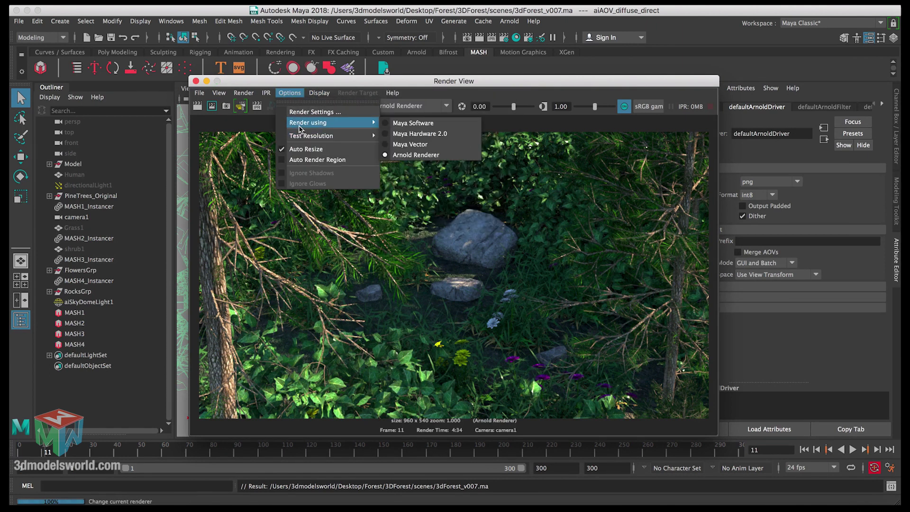
{"action": "mouse_move", "coordinate": [243, 93]}
{"action": "mouse_move", "coordinate": [256, 150]}
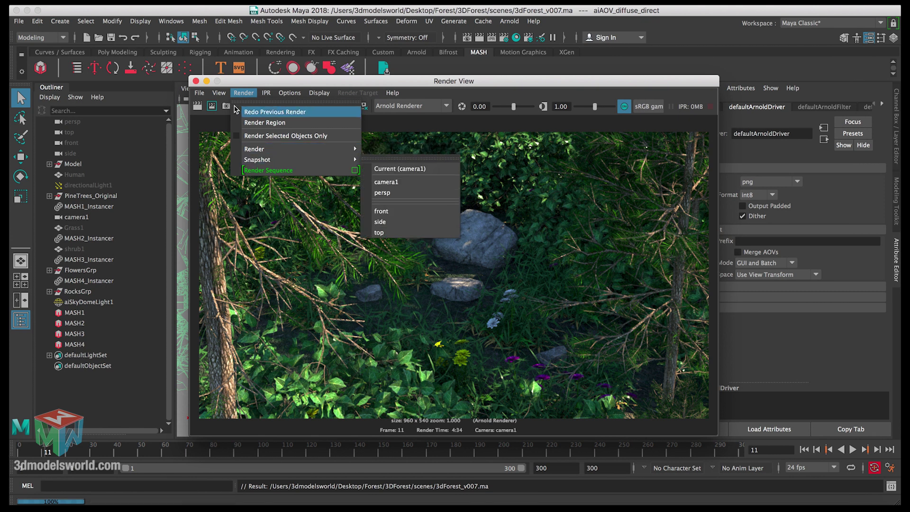
{"action": "key", "text": "Escape"}
{"action": "left_click", "coordinate": [196, 81]}
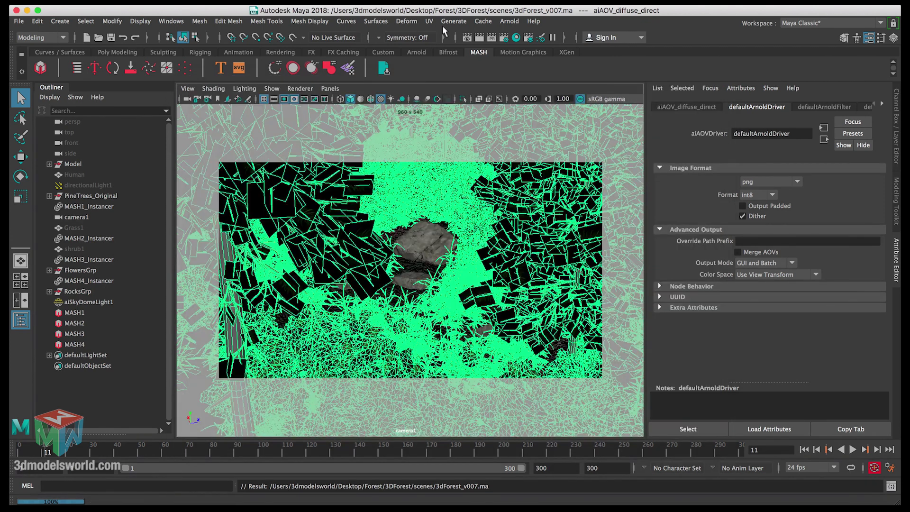
Render frame 11 through cameraShape1 in the Arnold RenderView, and display its Beauty pass.
{"action": "left_click", "coordinate": [502, 23]}
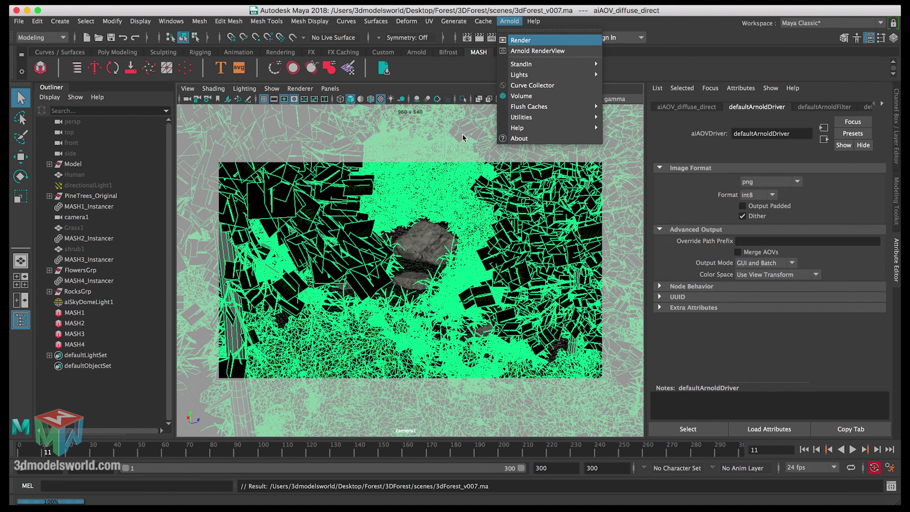
{"action": "key", "text": "Return"}
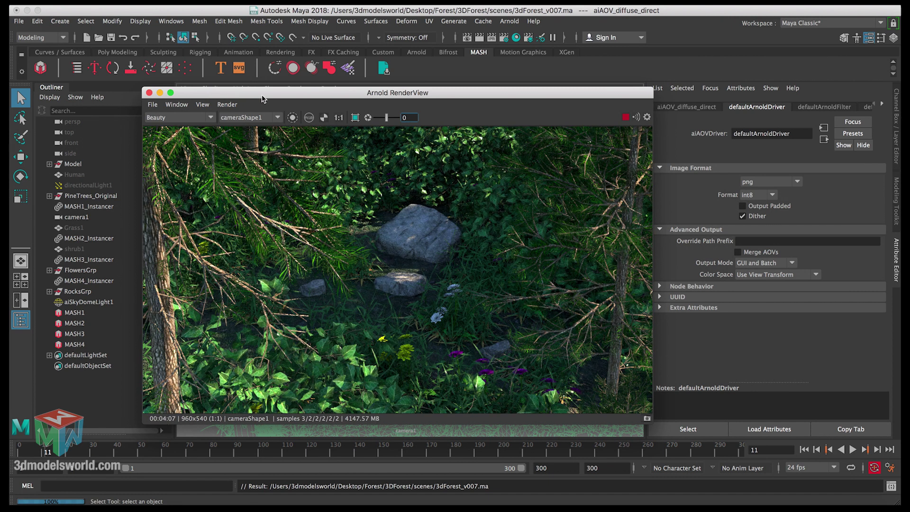
{"action": "left_click_drag", "start_coordinate": [262, 96], "coordinate": [266, 96]}
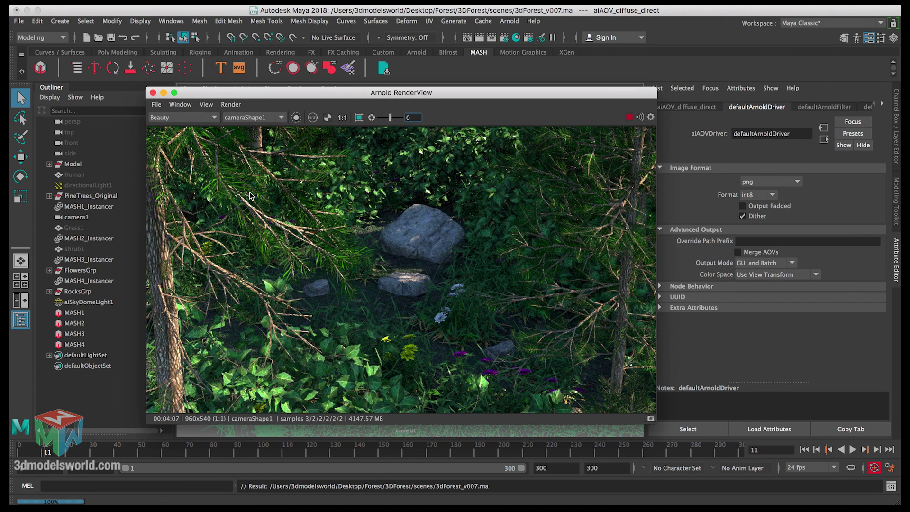
{"action": "left_click", "coordinate": [172, 120]}
{"action": "left_click", "coordinate": [172, 120]}
{"action": "left_click", "coordinate": [210, 118]}
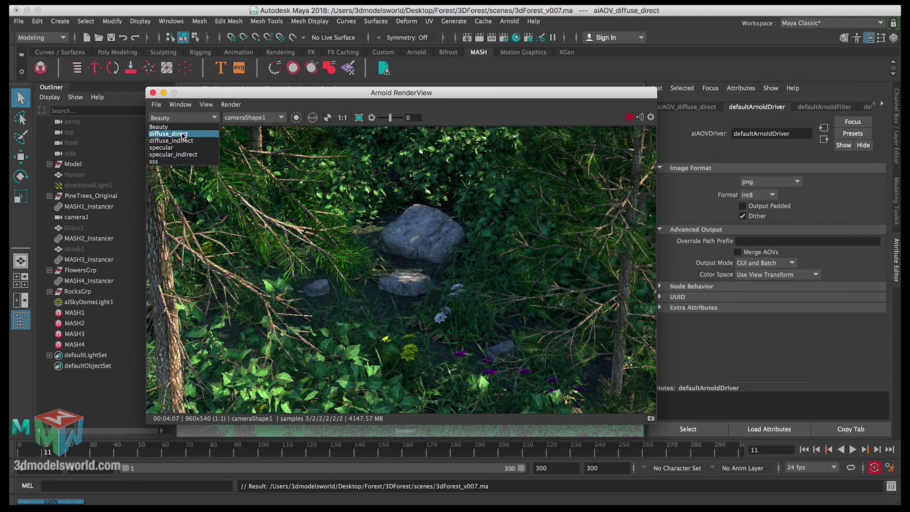
{"action": "left_click", "coordinate": [172, 125]}
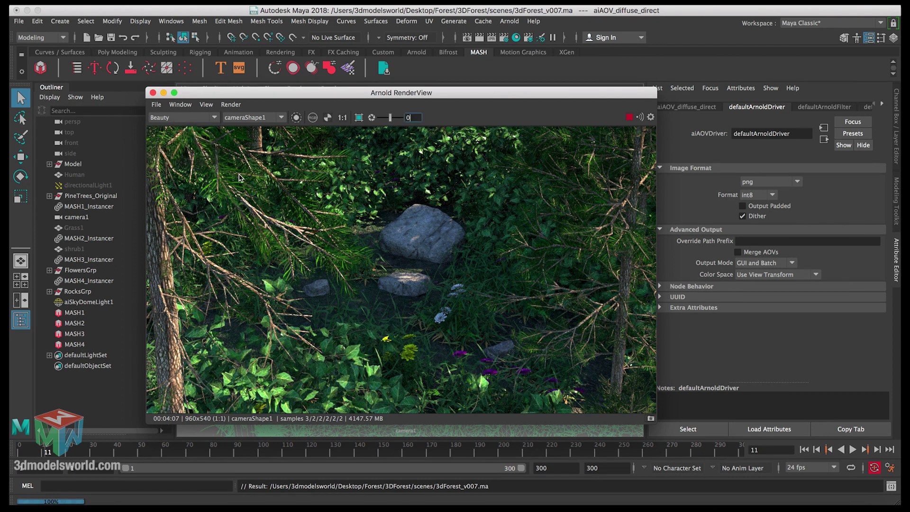
Inspect the diffuse_direct, diffuse_indirect and specular AOVs of the rendered frame one after another.
{"action": "left_click", "coordinate": [204, 119]}
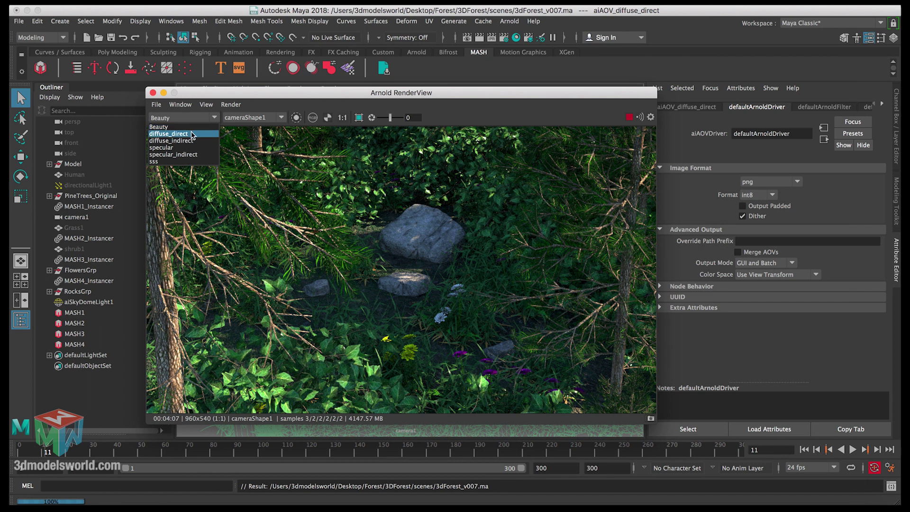
{"action": "left_click", "coordinate": [192, 135]}
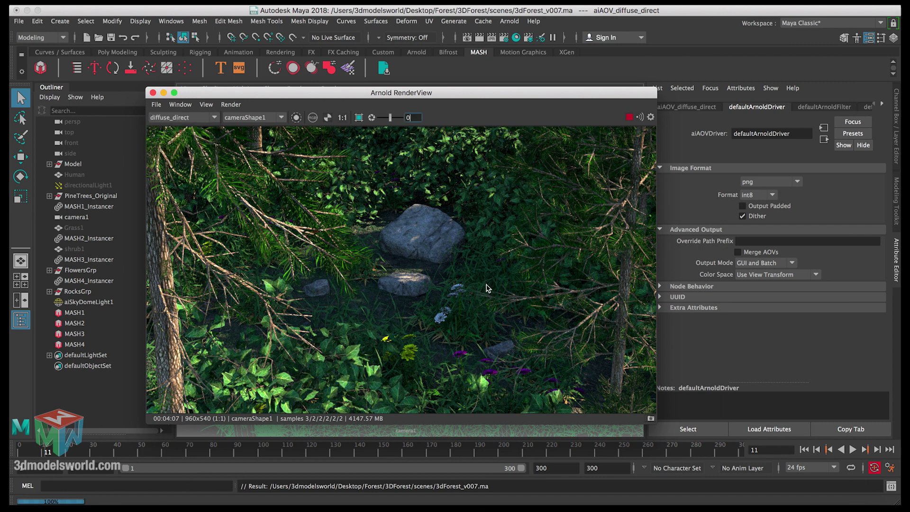
{"action": "left_click", "coordinate": [204, 117]}
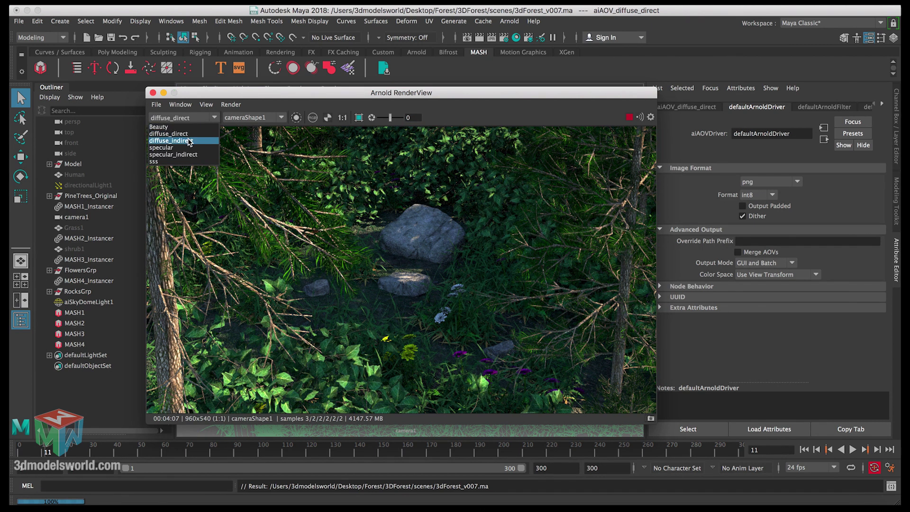
{"action": "left_click", "coordinate": [190, 141]}
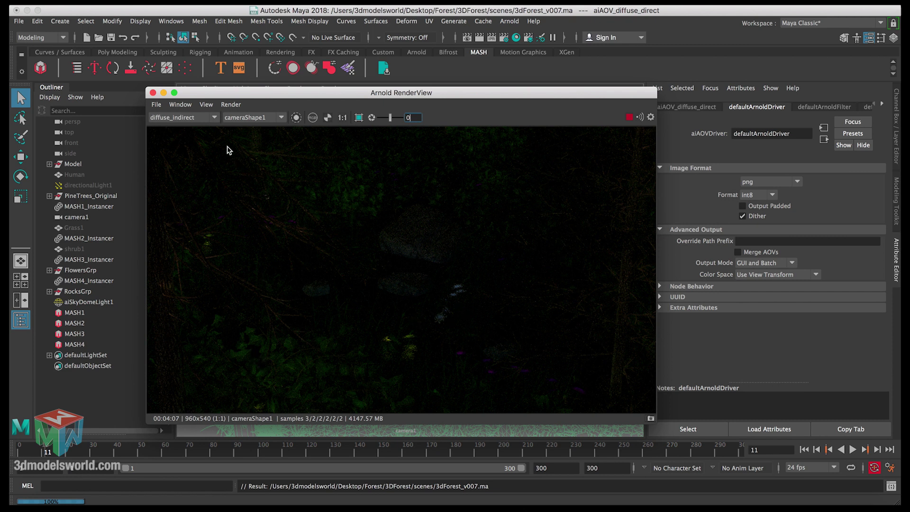
{"action": "left_click", "coordinate": [185, 117]}
{"action": "left_click", "coordinate": [182, 151]}
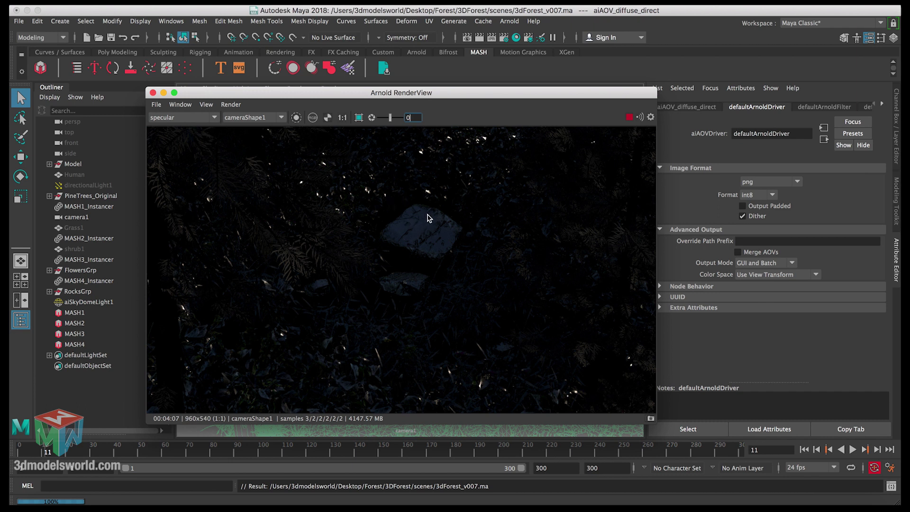
Inspect the specular_indirect and sss AOVs of the rendered frame.
{"action": "left_click", "coordinate": [193, 122]}
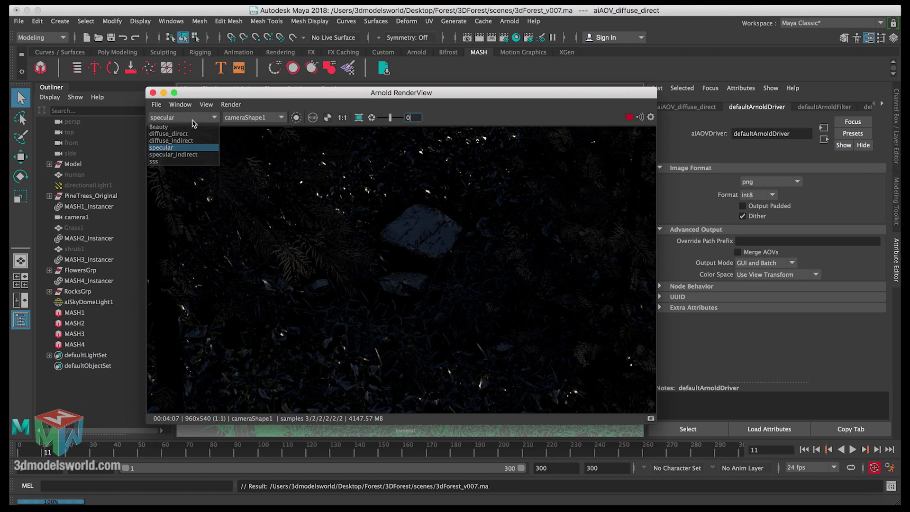
{"action": "left_click", "coordinate": [193, 123]}
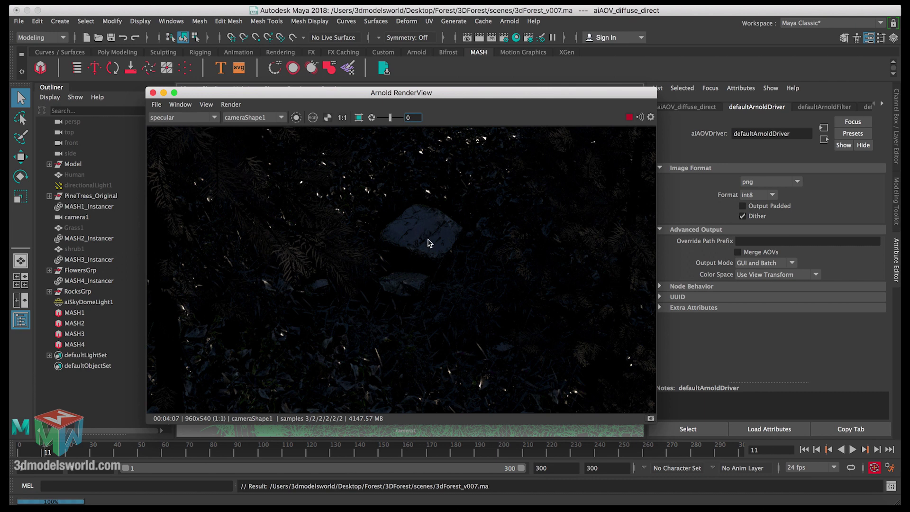
{"action": "left_click", "coordinate": [172, 120]}
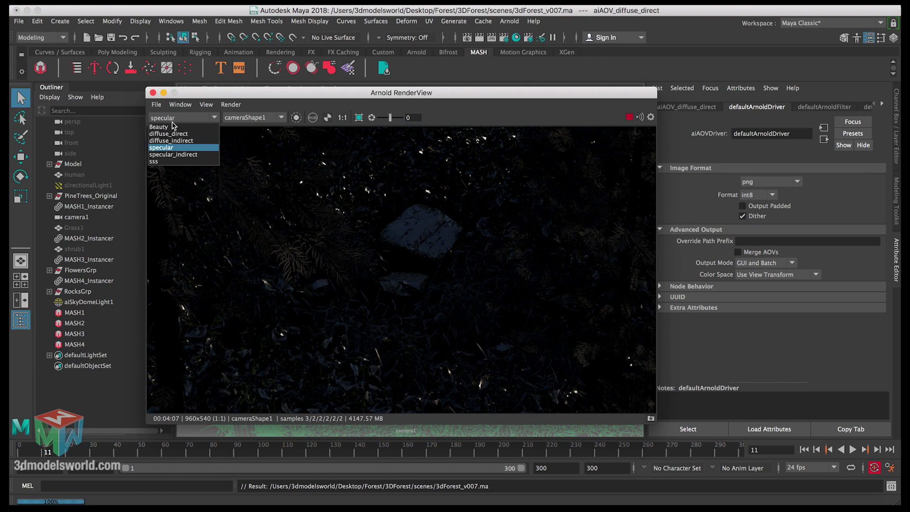
{"action": "left_click", "coordinate": [172, 158]}
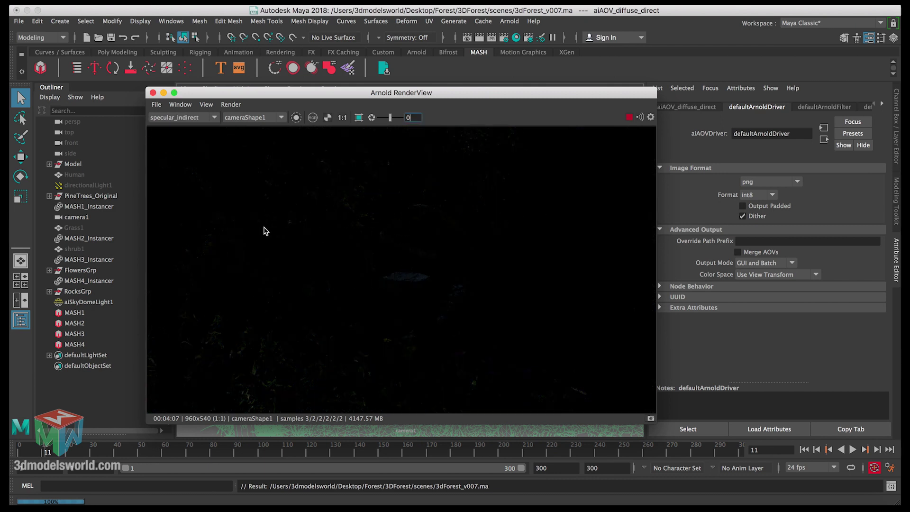
{"action": "left_click", "coordinate": [185, 118]}
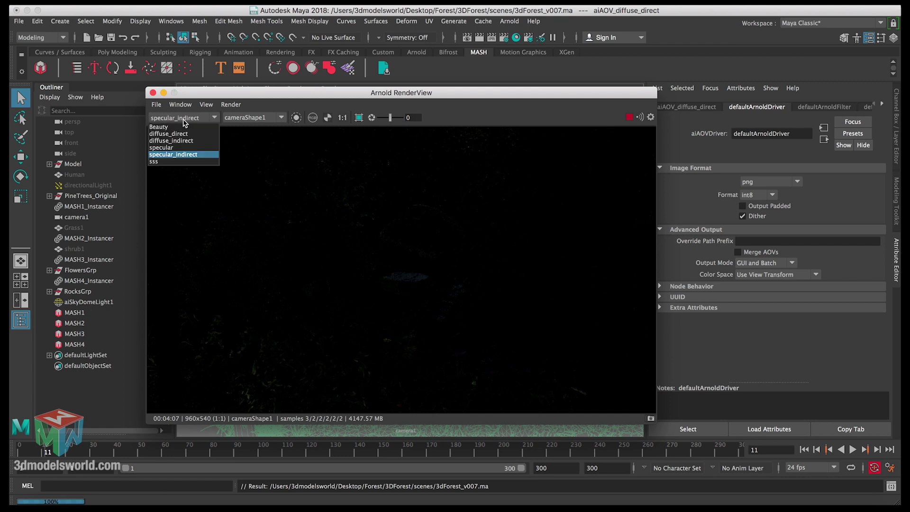
{"action": "left_click", "coordinate": [177, 162]}
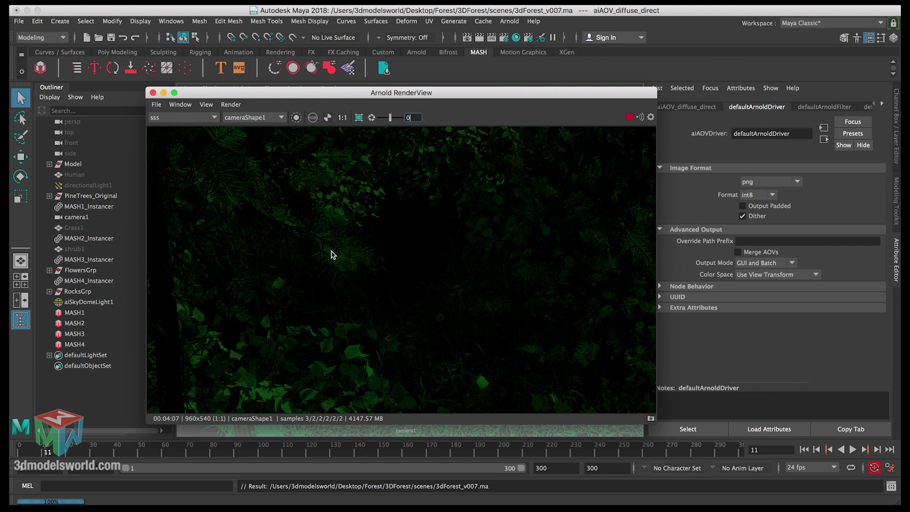
Recheck the specular_indirect and diffuse_indirect AOVs, and return the display to the Beauty pass.
{"action": "left_click", "coordinate": [183, 119]}
{"action": "left_click", "coordinate": [182, 154]}
{"action": "left_click", "coordinate": [175, 118]}
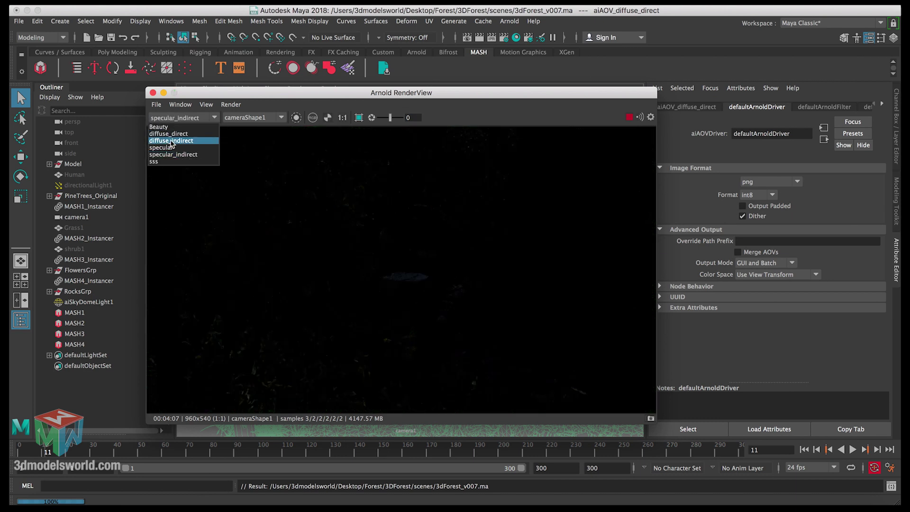
{"action": "left_click", "coordinate": [171, 141]}
{"action": "left_click", "coordinate": [184, 117]}
{"action": "left_click", "coordinate": [184, 127]}
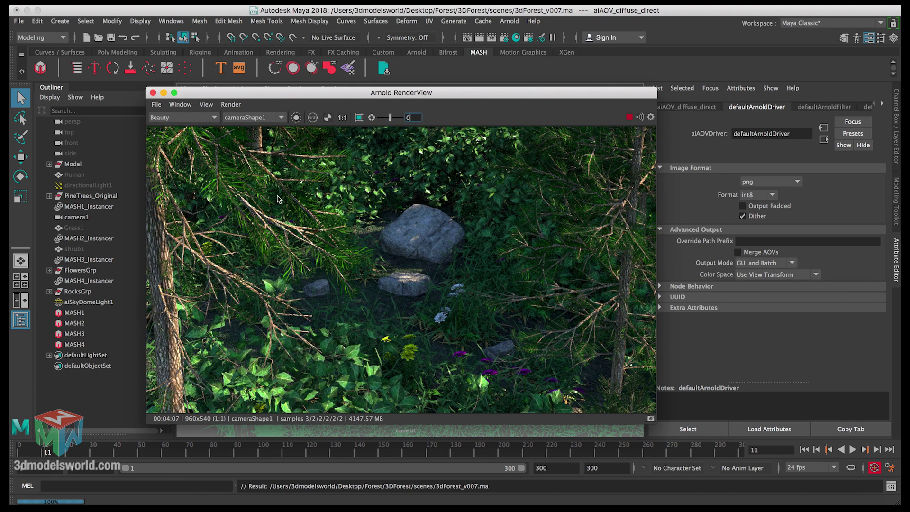
Compare the diffuse_direct, diffuse_indirect, specular and sss AOVs in turn with the combined Beauty pass.
{"action": "left_click", "coordinate": [186, 118]}
{"action": "left_click", "coordinate": [181, 133]}
{"action": "left_click", "coordinate": [183, 118]}
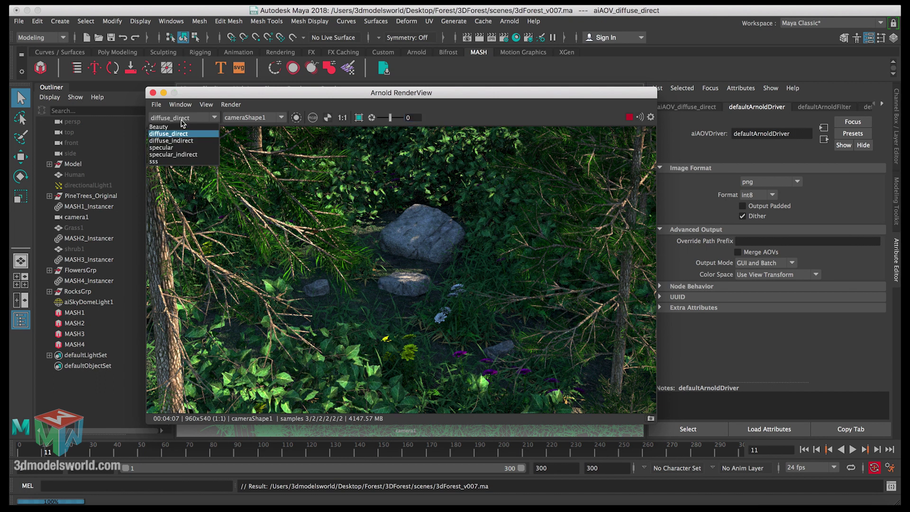
{"action": "left_click", "coordinate": [183, 140]}
{"action": "left_click", "coordinate": [188, 119]}
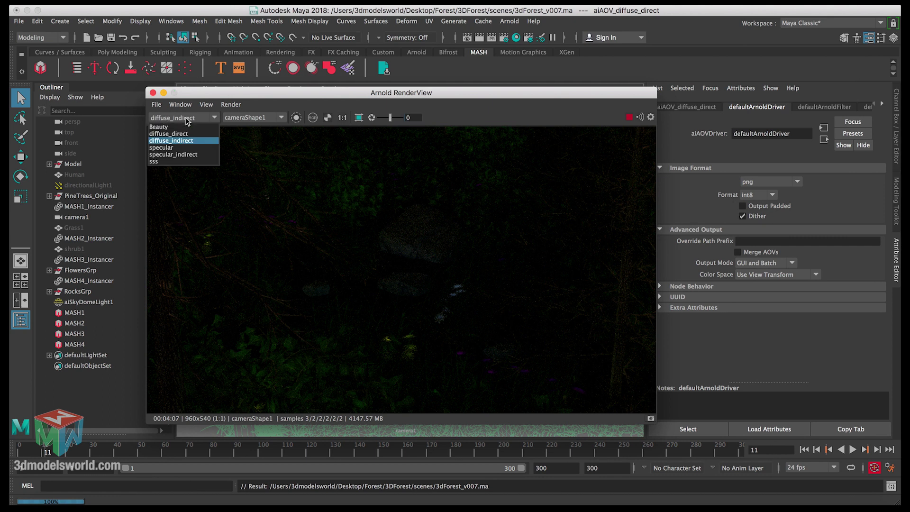
{"action": "left_click", "coordinate": [184, 146]}
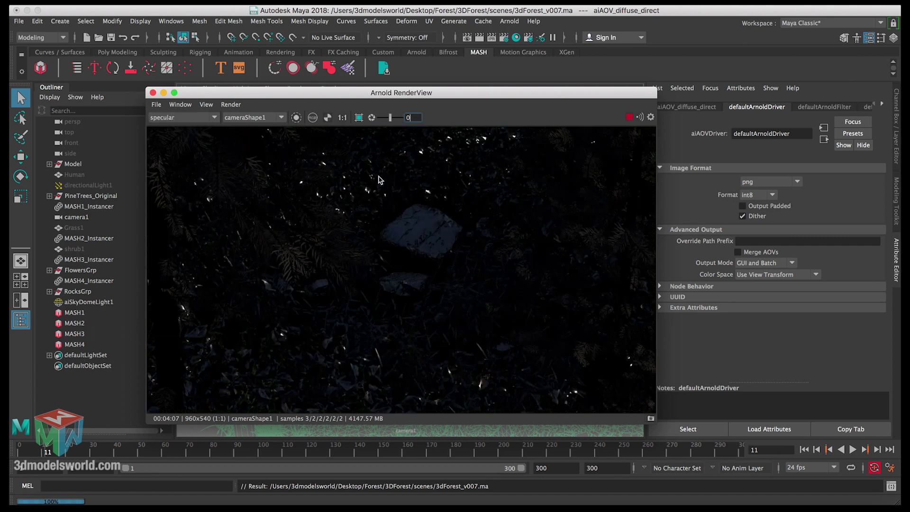
{"action": "left_click", "coordinate": [192, 119]}
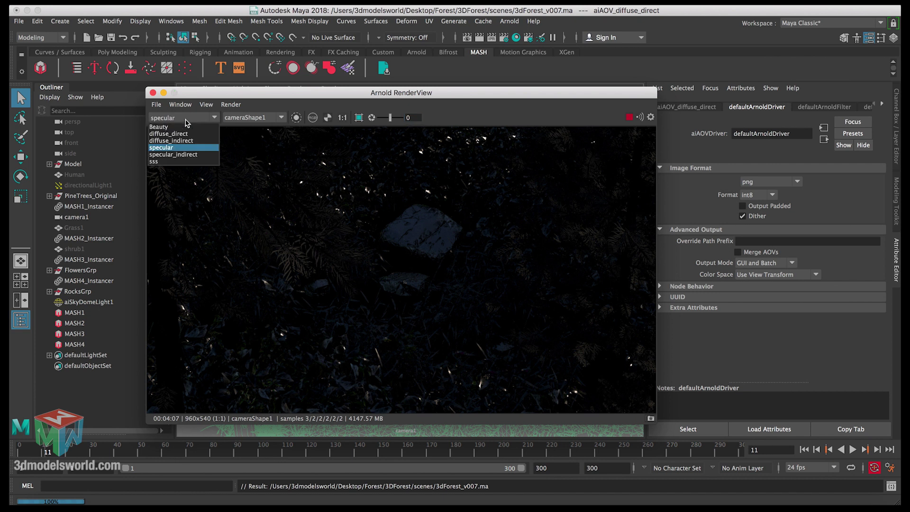
{"action": "left_click", "coordinate": [180, 161]}
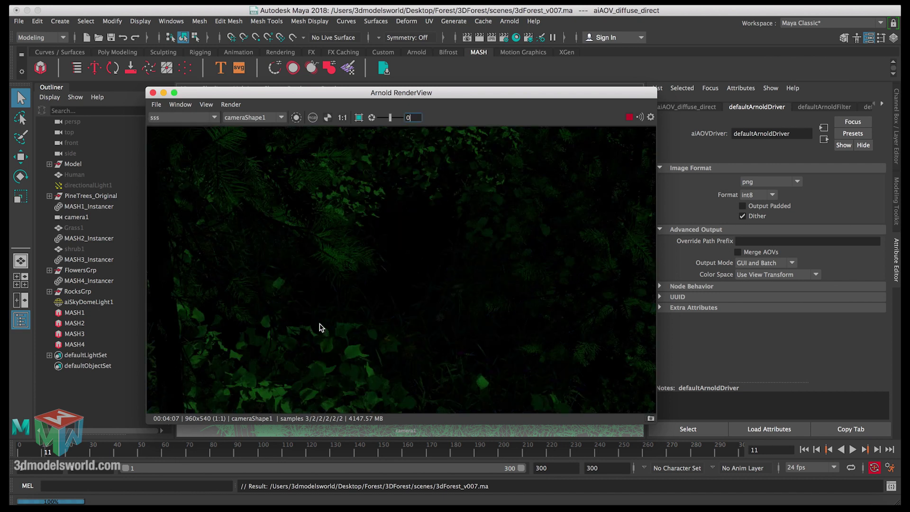
{"action": "left_click", "coordinate": [189, 118]}
{"action": "left_click", "coordinate": [181, 128]}
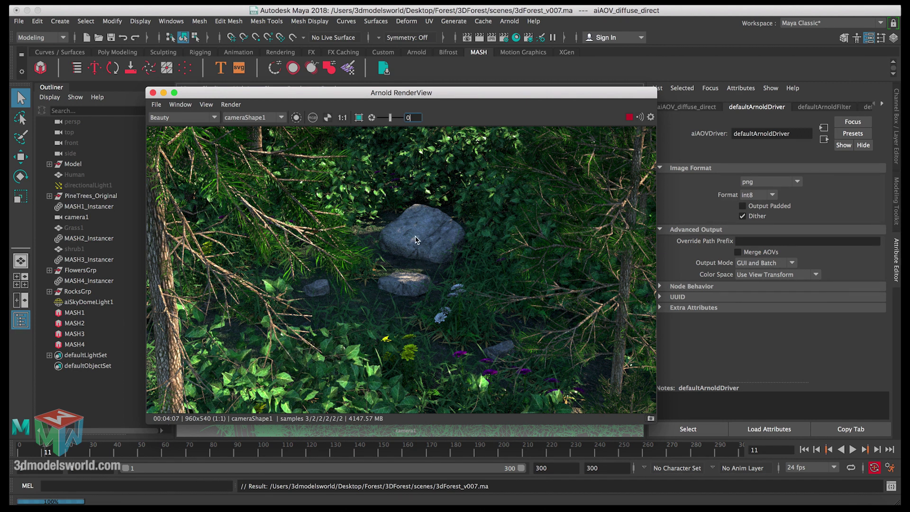
Look through the list of rendered AOVs and keep the Beauty pass displayed.
{"action": "left_click", "coordinate": [188, 118]}
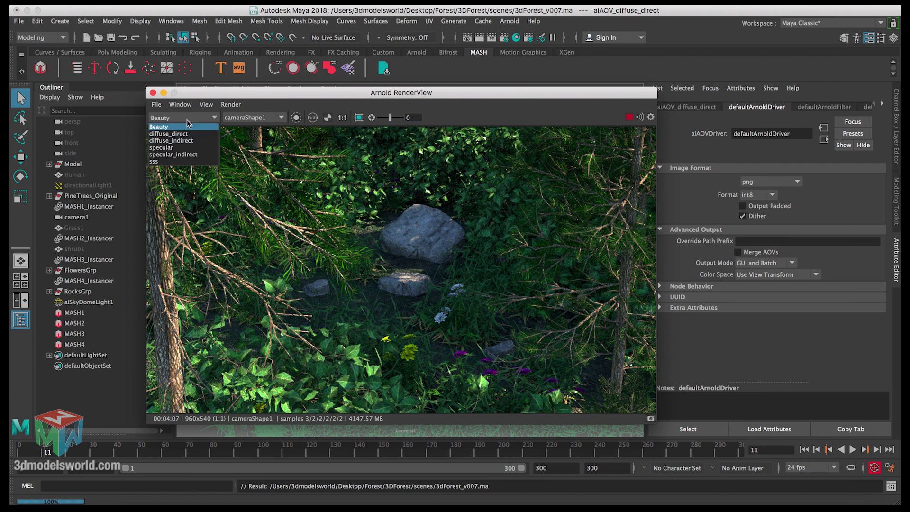
{"action": "left_click", "coordinate": [188, 120]}
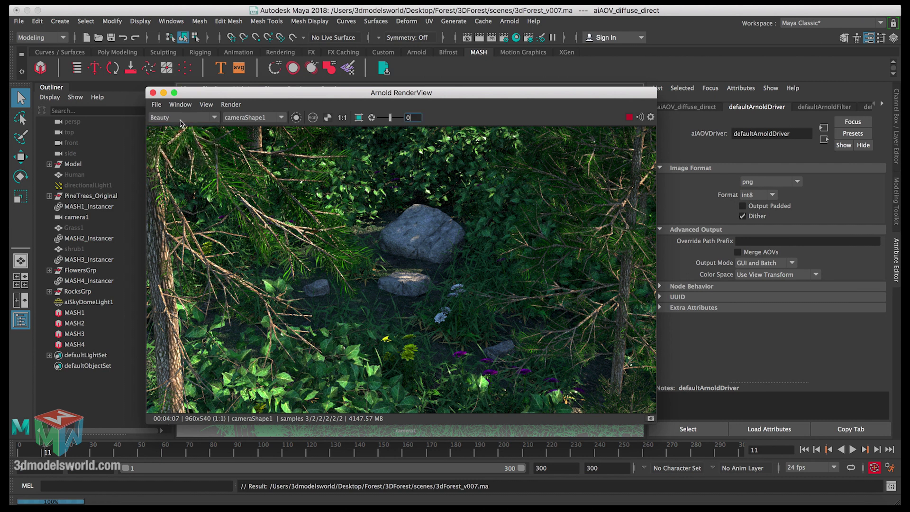
{"action": "left_click", "coordinate": [180, 118]}
{"action": "left_click", "coordinate": [183, 126]}
{"action": "left_click", "coordinate": [207, 118]}
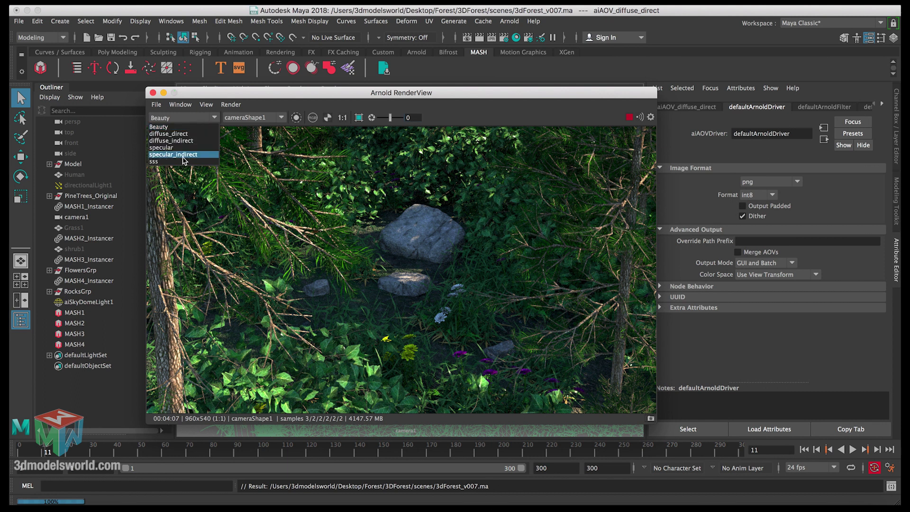
{"action": "left_click", "coordinate": [159, 126]}
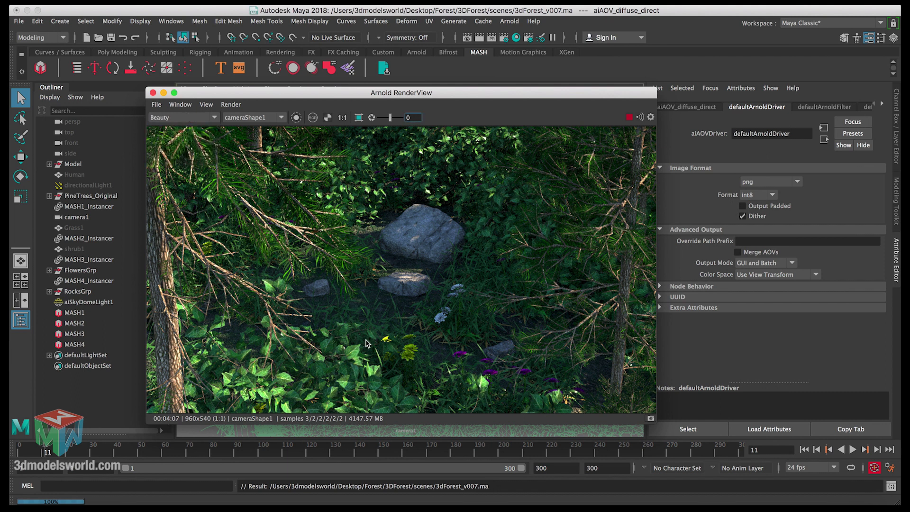
Inspect the sss AOV of the rendered frame and return the display to the Beauty pass.
{"action": "left_click", "coordinate": [176, 120]}
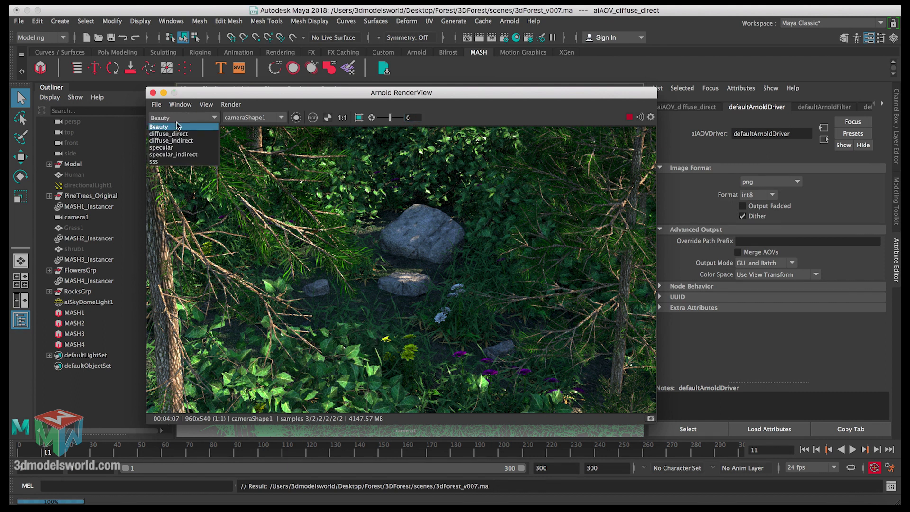
{"action": "left_click", "coordinate": [170, 162]}
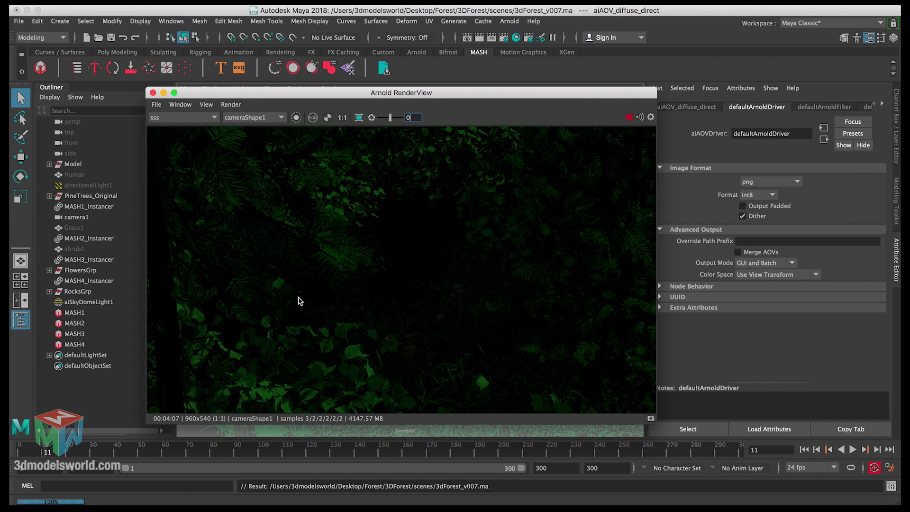
{"action": "left_click", "coordinate": [175, 118]}
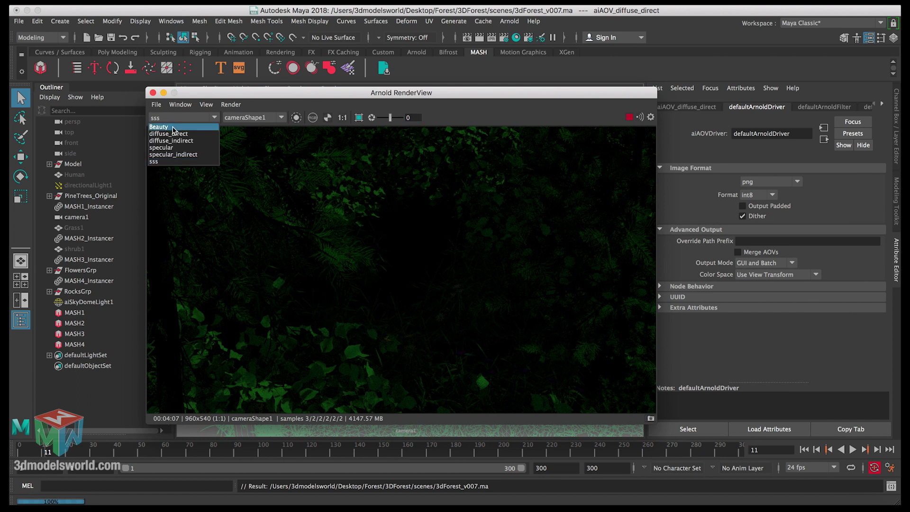
{"action": "left_click", "coordinate": [173, 127]}
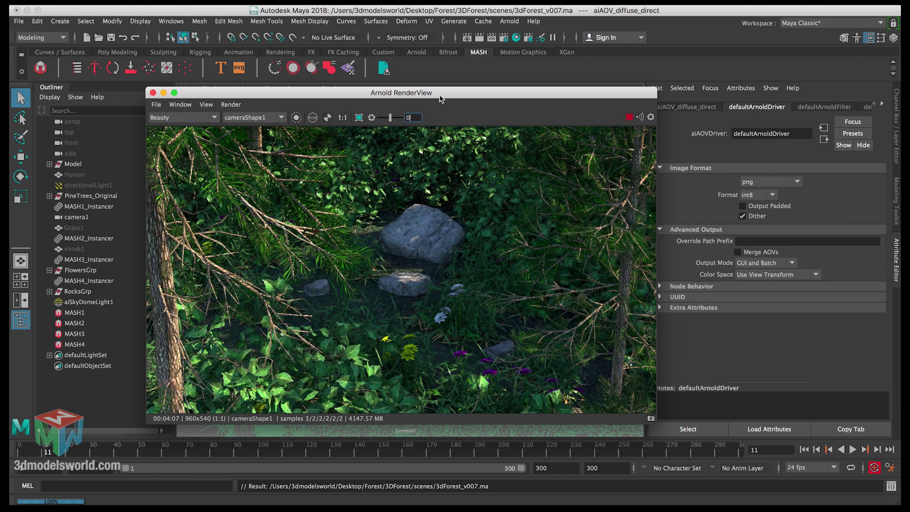
{"action": "left_click_drag", "start_coordinate": [442, 97], "coordinate": [444, 97]}
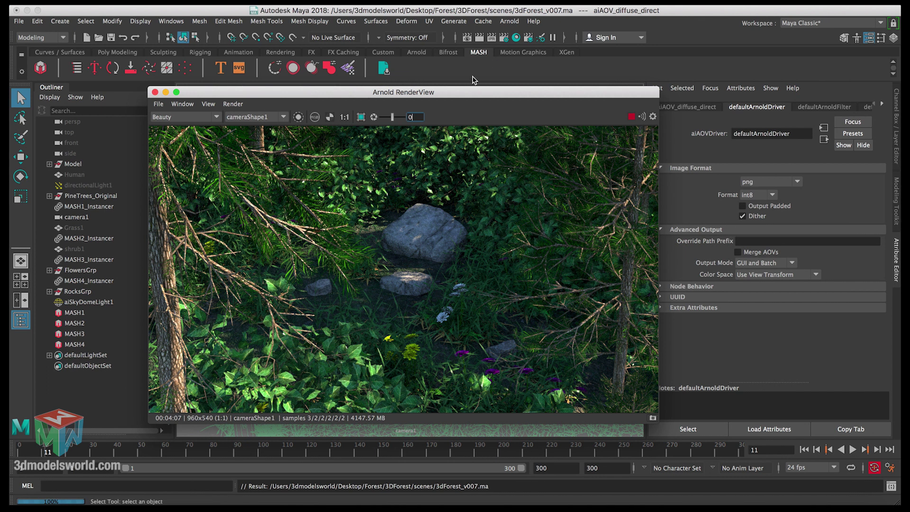
Open the Arnold sampling settings in the render settings and close the Arnold RenderView.
{"action": "left_click", "coordinate": [504, 38]}
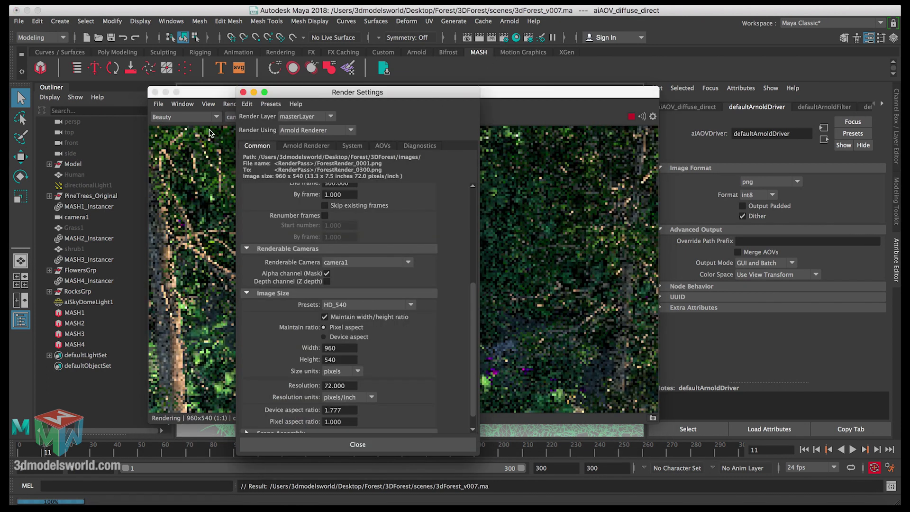
{"action": "left_click", "coordinate": [314, 146]}
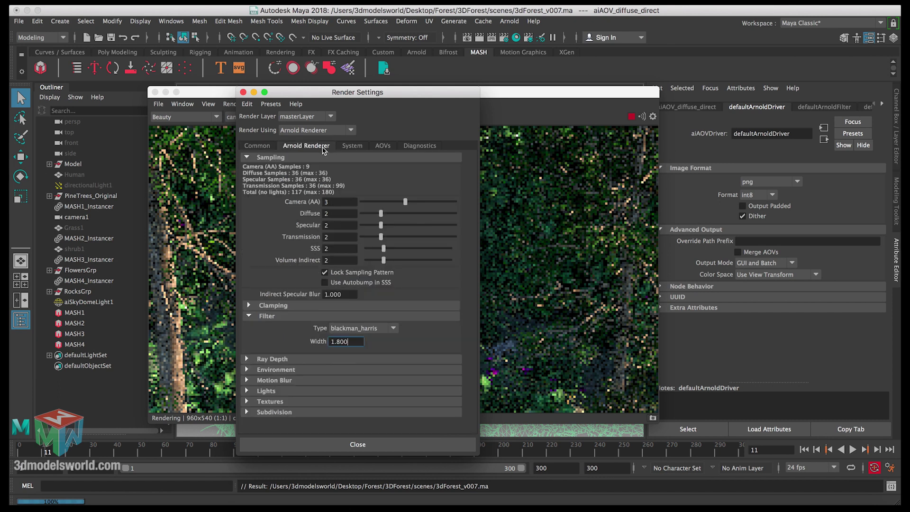
{"action": "left_click", "coordinate": [331, 201]}
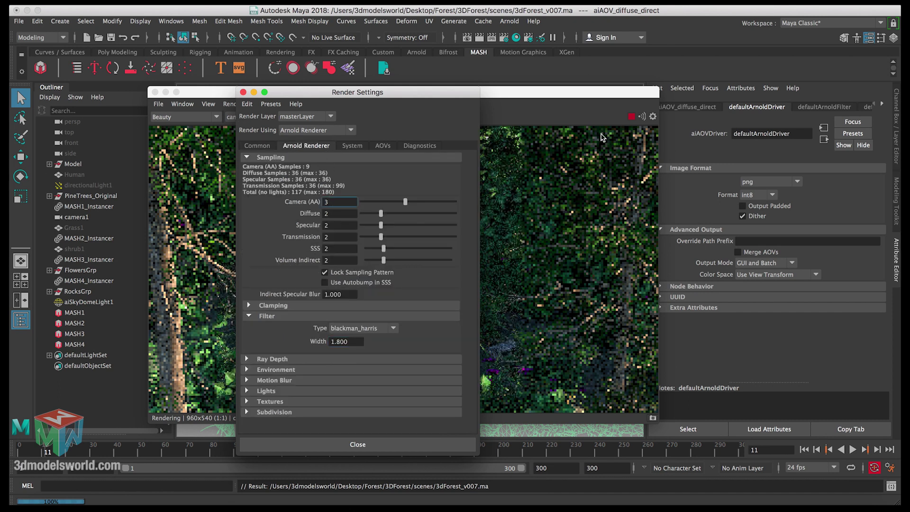
{"action": "left_click", "coordinate": [546, 152]}
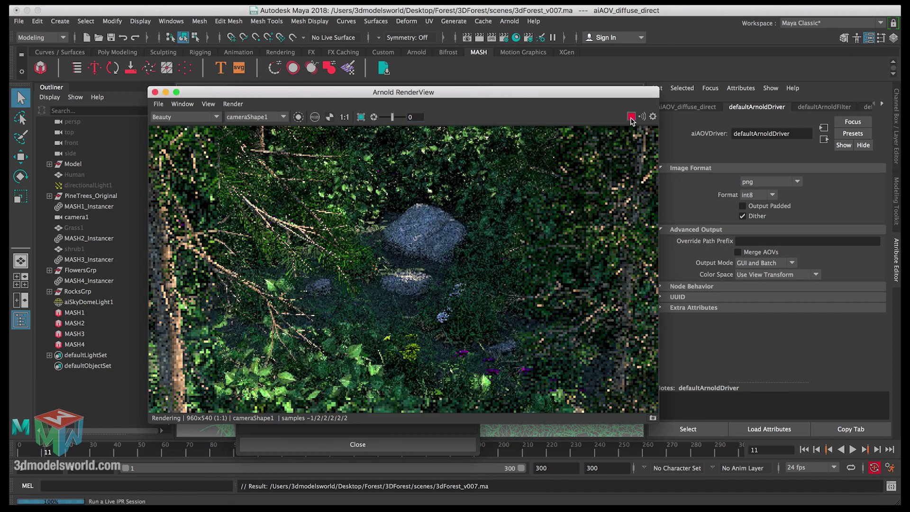
{"action": "left_click", "coordinate": [155, 91]}
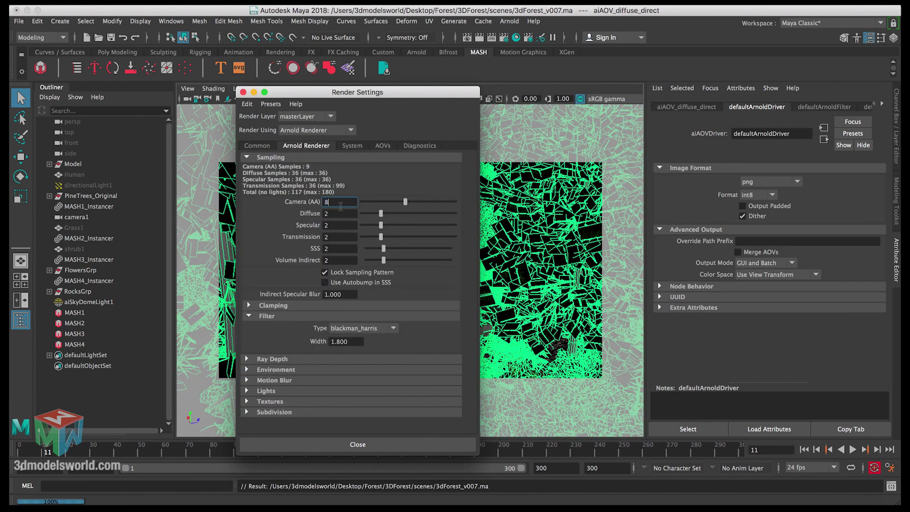
Set the Camera (AA) samples to 8.
{"action": "left_click", "coordinate": [340, 207]}
{"action": "type", "text": "8"}
{"action": "key", "text": "Tab"}
{"action": "left_click", "coordinate": [342, 206]}
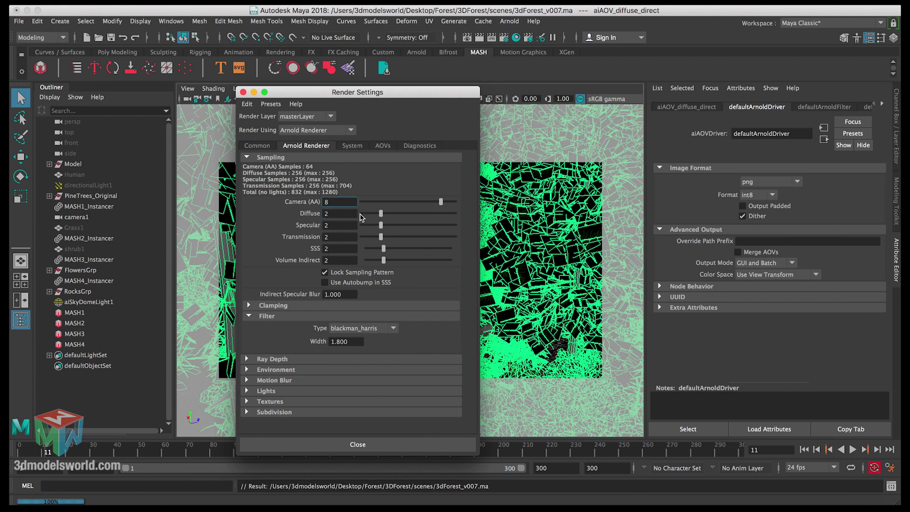
{"action": "key", "text": "Tab"}
{"action": "key", "text": "Tab"}
{"action": "double_click", "coordinate": [332, 201]}
{"action": "left_click", "coordinate": [339, 201]}
{"action": "left_click", "coordinate": [340, 213]}
{"action": "left_click", "coordinate": [339, 201]}
{"action": "left_click", "coordinate": [340, 202]}
{"action": "left_click", "coordinate": [340, 214]}
{"action": "left_click", "coordinate": [335, 203]}
Check the filter type options and width, keeping blackman_harris, and review the active AOVs.
{"action": "left_click", "coordinate": [357, 328]}
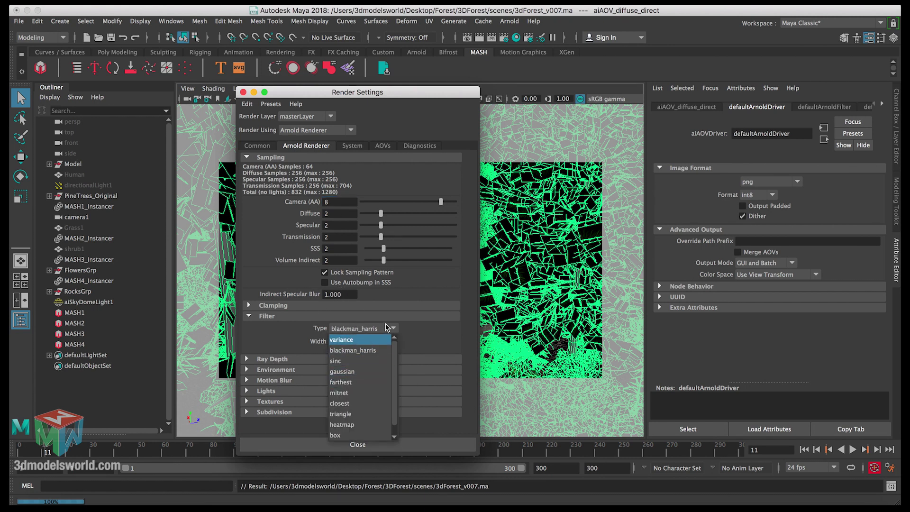
{"action": "left_click", "coordinate": [386, 324]}
{"action": "left_click", "coordinate": [352, 341]}
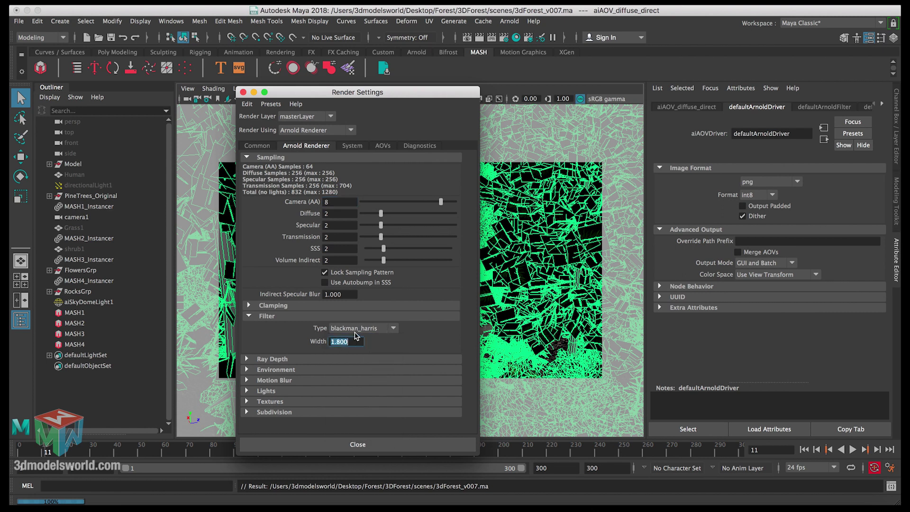
{"action": "left_click", "coordinate": [357, 329]}
{"action": "left_click", "coordinate": [349, 329]}
{"action": "left_click", "coordinate": [379, 150]}
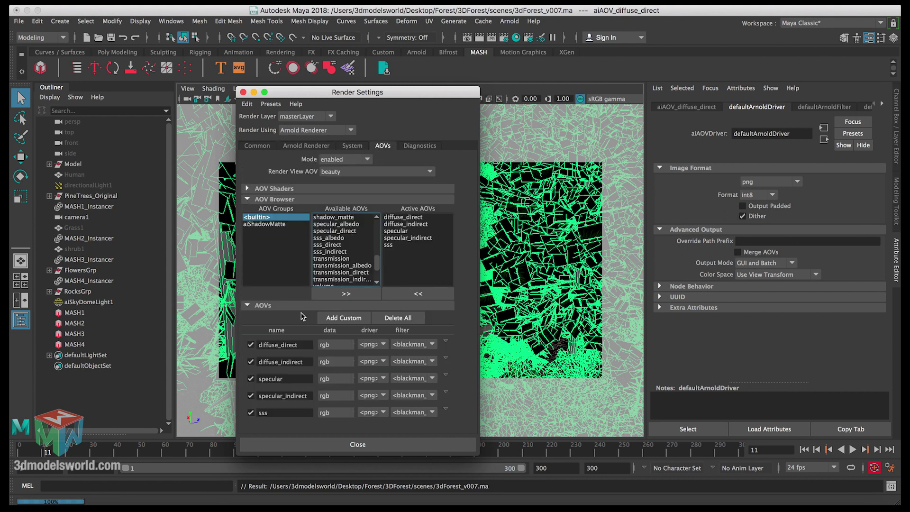
Set the render image size to 1458 x 821 pixels and close the render settings.
{"action": "left_click", "coordinate": [267, 147]}
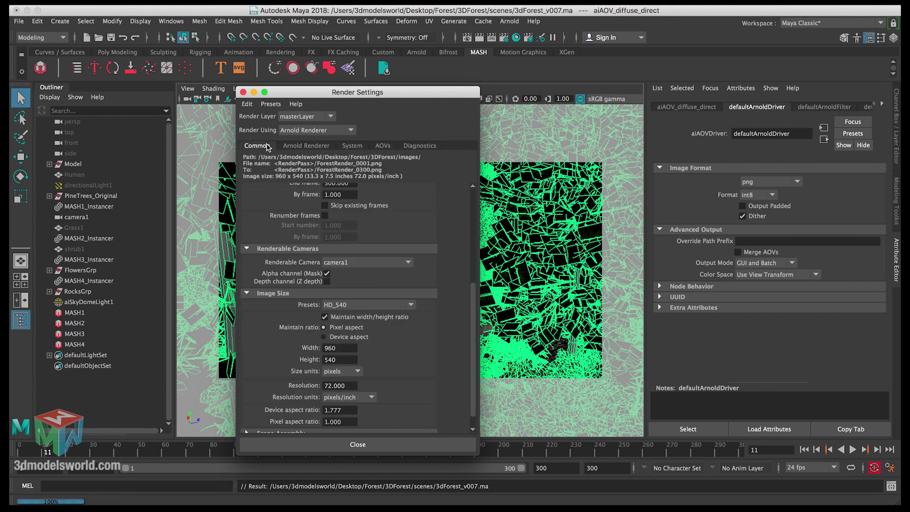
{"action": "double_click", "coordinate": [347, 347]}
{"action": "type", "text": "1458"}
{"action": "left_click", "coordinate": [349, 359]}
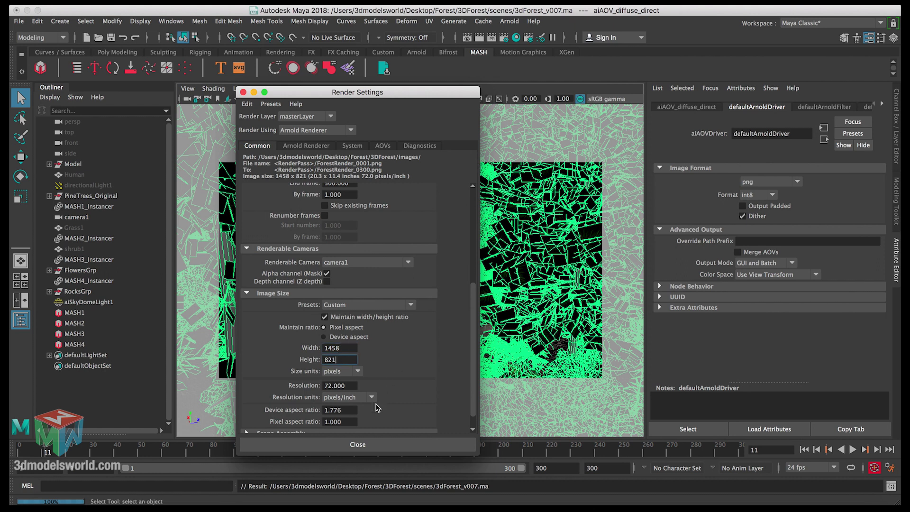
{"action": "left_click", "coordinate": [358, 444]}
Set the Samples of aiSkyDomeLight1 to 4 and save the scene.
{"action": "left_click", "coordinate": [112, 302]}
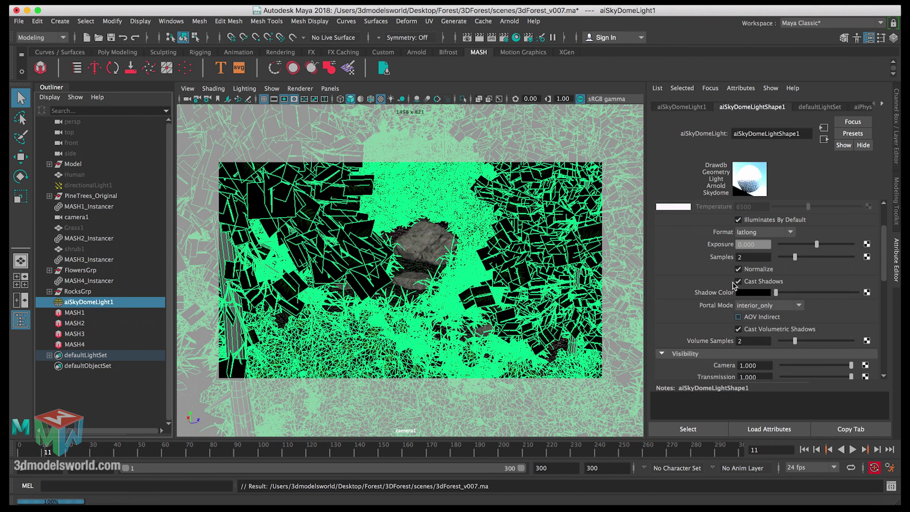
{"action": "left_click", "coordinate": [750, 189]}
{"action": "left_click", "coordinate": [749, 258]}
{"action": "key", "text": "Return"}
{"action": "left_click", "coordinate": [748, 256]}
{"action": "key", "text": "Return"}
{"action": "left_click", "coordinate": [750, 257]}
{"action": "key", "text": "Return"}
{"action": "left_click", "coordinate": [111, 38]}
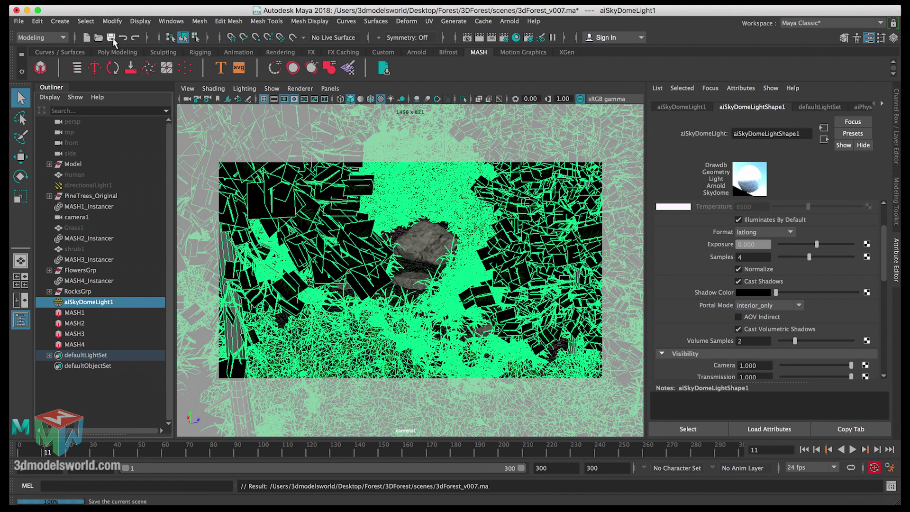
Review the file output, frame range and image size in the render settings, and close them.
{"action": "left_click", "coordinate": [503, 37]}
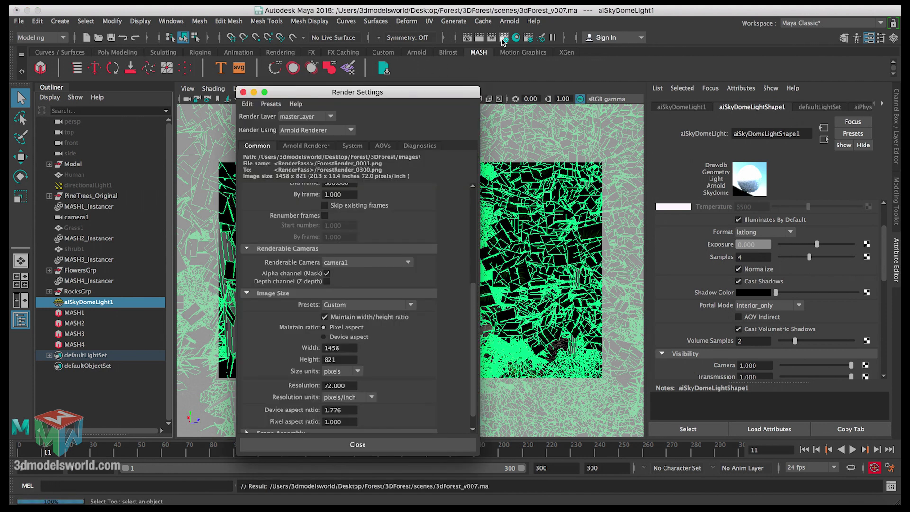
{"action": "left_click_drag", "start_coordinate": [471, 290], "coordinate": [473, 188]}
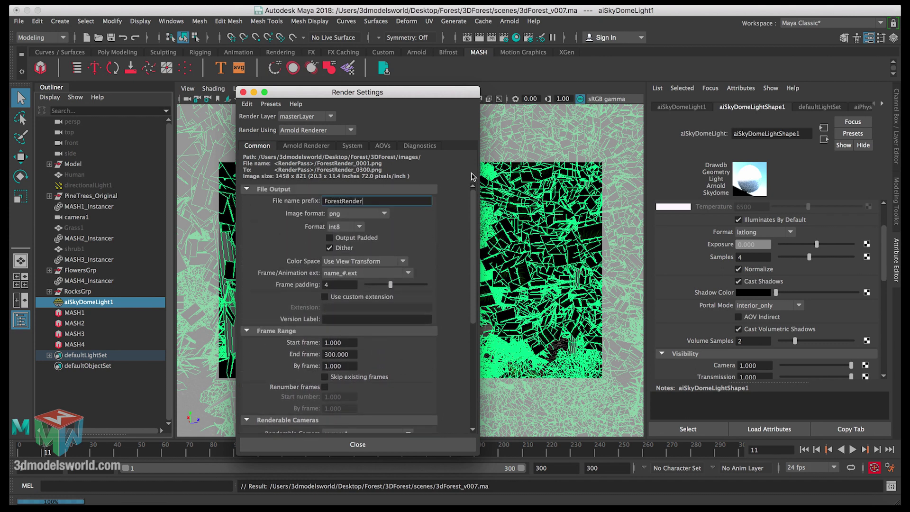
{"action": "left_click", "coordinate": [243, 92]}
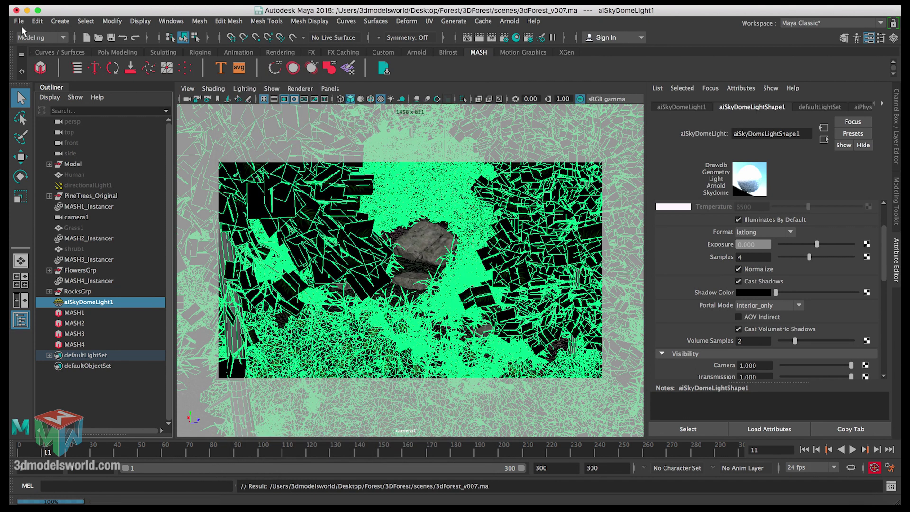
Switch to the Rendering menu set and open the Render Sequence options.
{"action": "left_click", "coordinate": [40, 36]}
{"action": "left_click", "coordinate": [41, 91]}
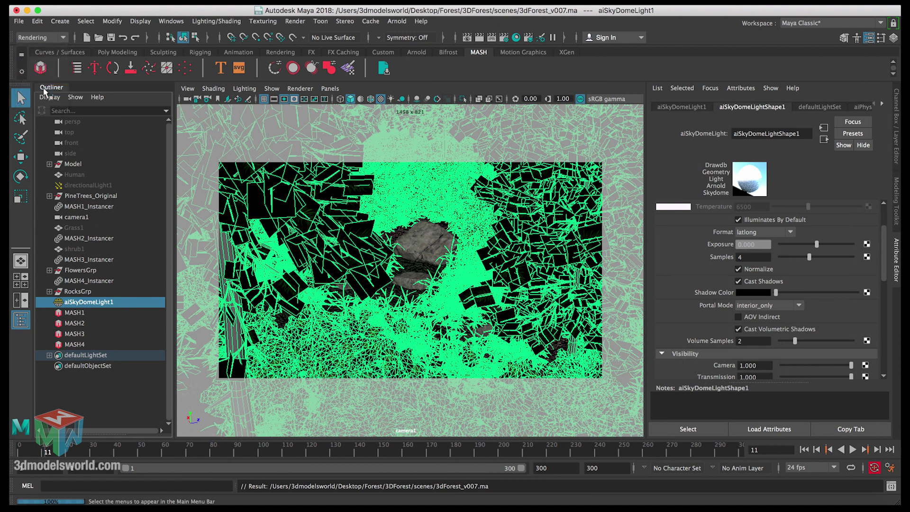
{"action": "left_click", "coordinate": [295, 21]}
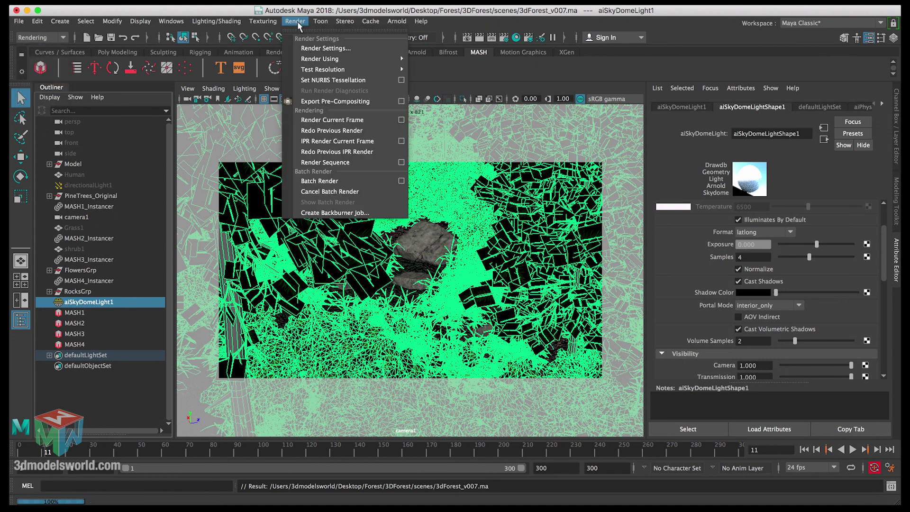
{"action": "left_click", "coordinate": [403, 163]}
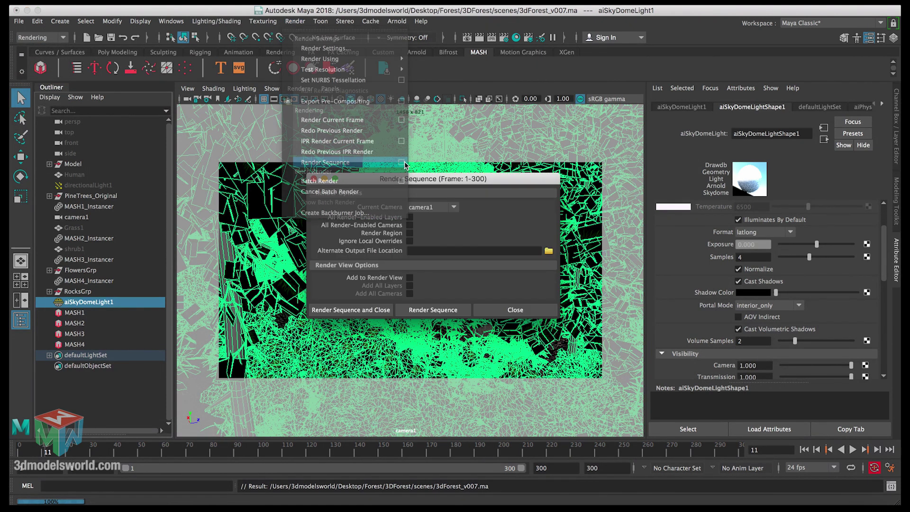